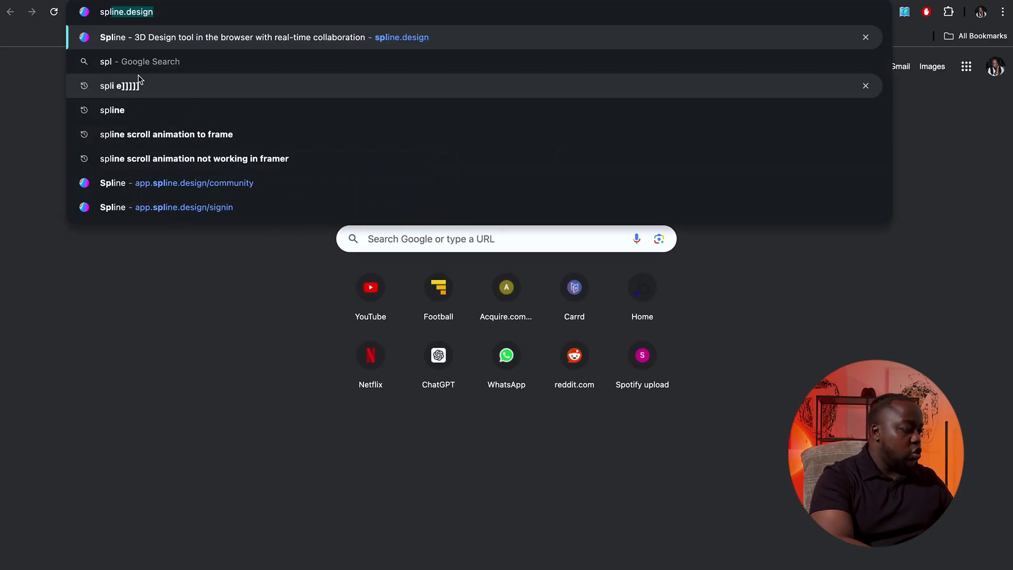
# - Load spline.design, play with the bunny scene, and go to the Spline home dashboard
pyautogui.press('Return')
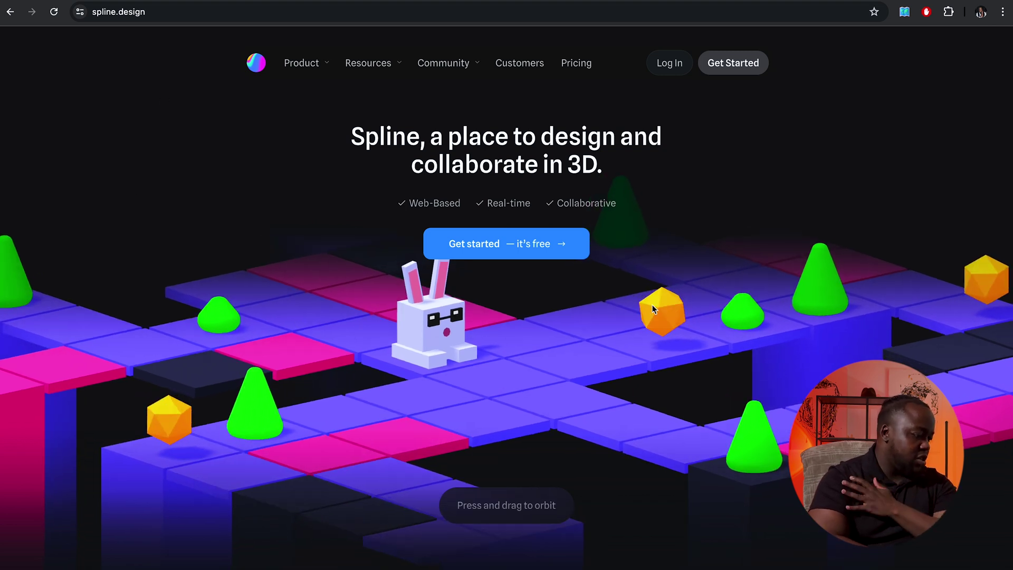
pyautogui.click(416, 327)
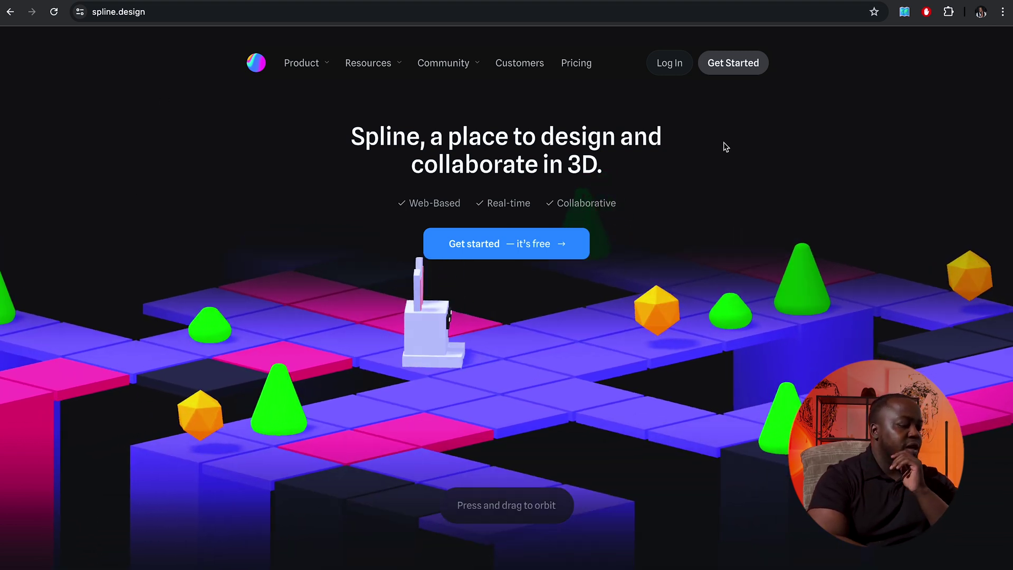
pyautogui.click(722, 74)
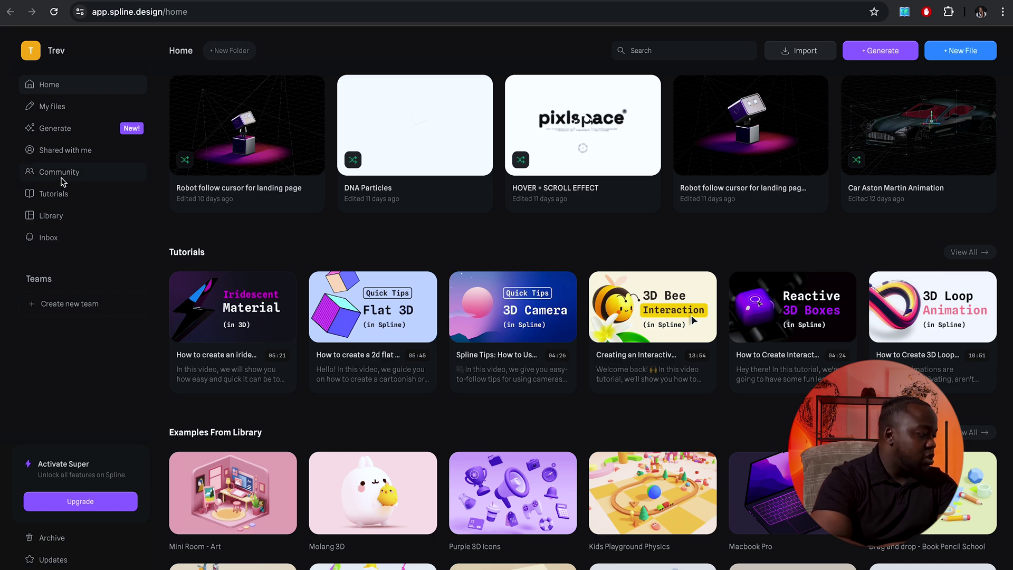
# - Browse the Community gallery and open the 'Robot follow cursor for landing page' project
pyautogui.click(62, 182)
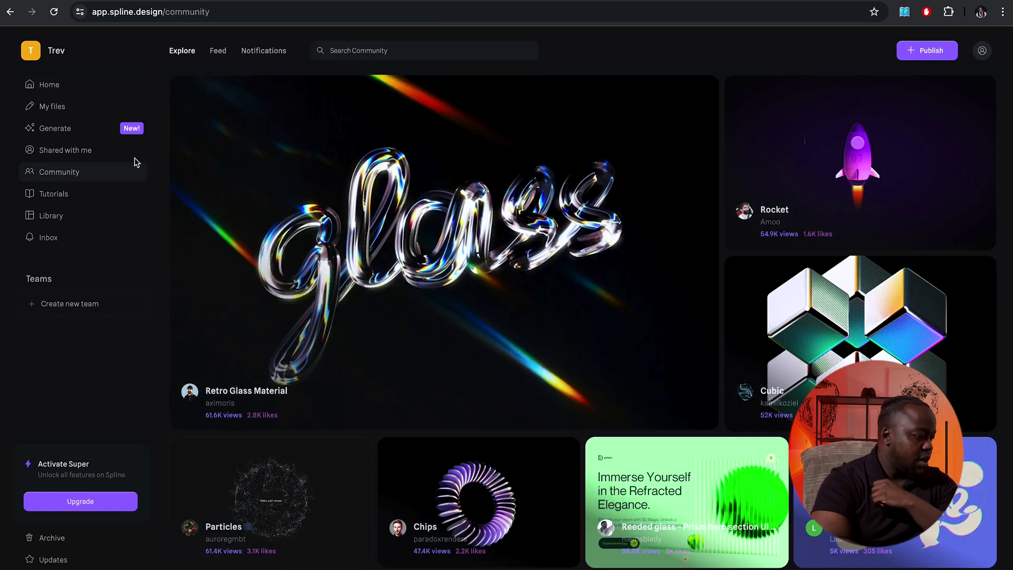
pyautogui.click(350, 46)
pyautogui.scroll(-2, 267, 351)
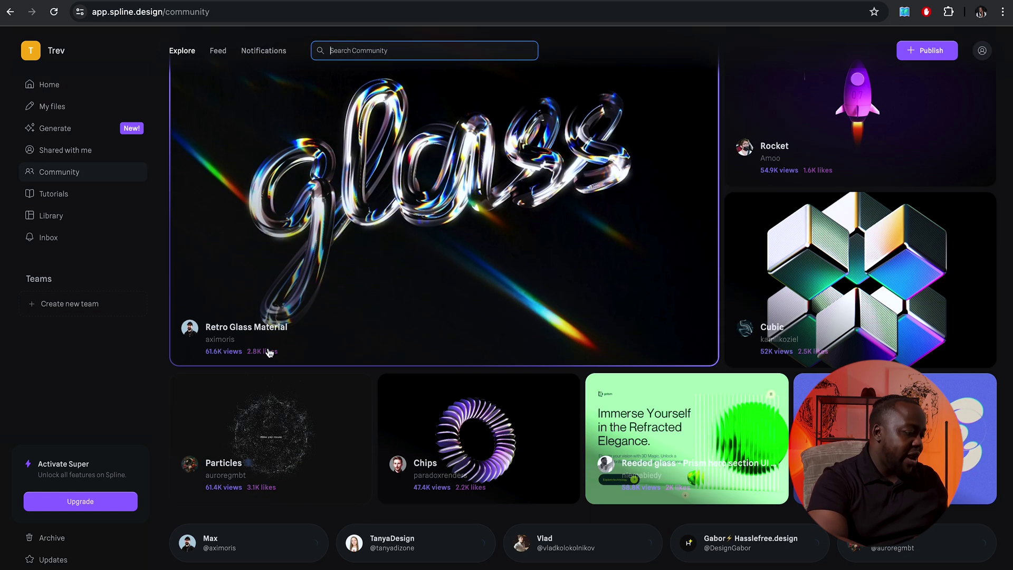
pyautogui.scroll(2, 267, 350)
pyautogui.scroll(-5, 269, 352)
pyautogui.scroll(-8, 266, 352)
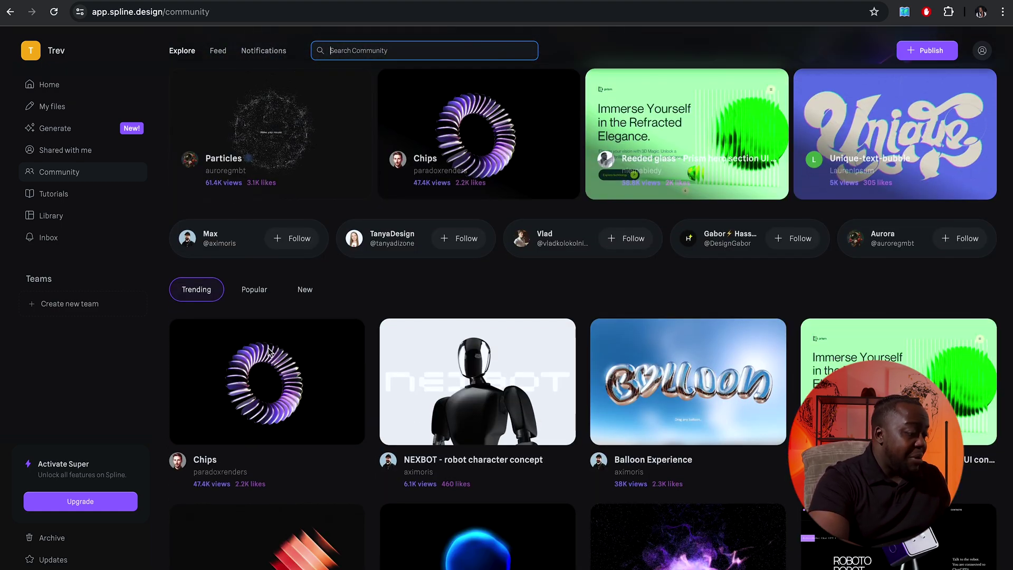
pyautogui.scroll(3, 267, 352)
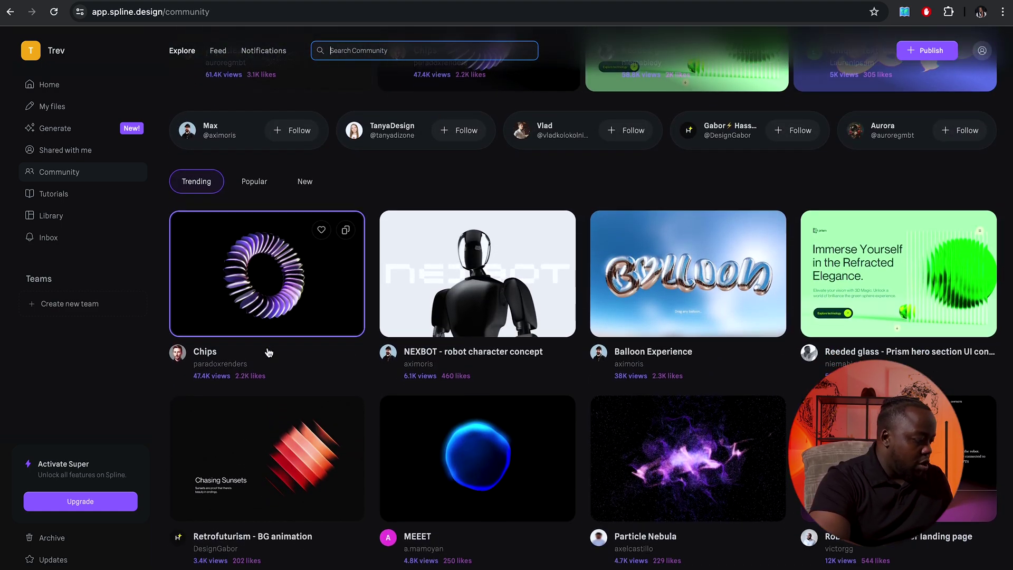
pyautogui.scroll(-5, 267, 352)
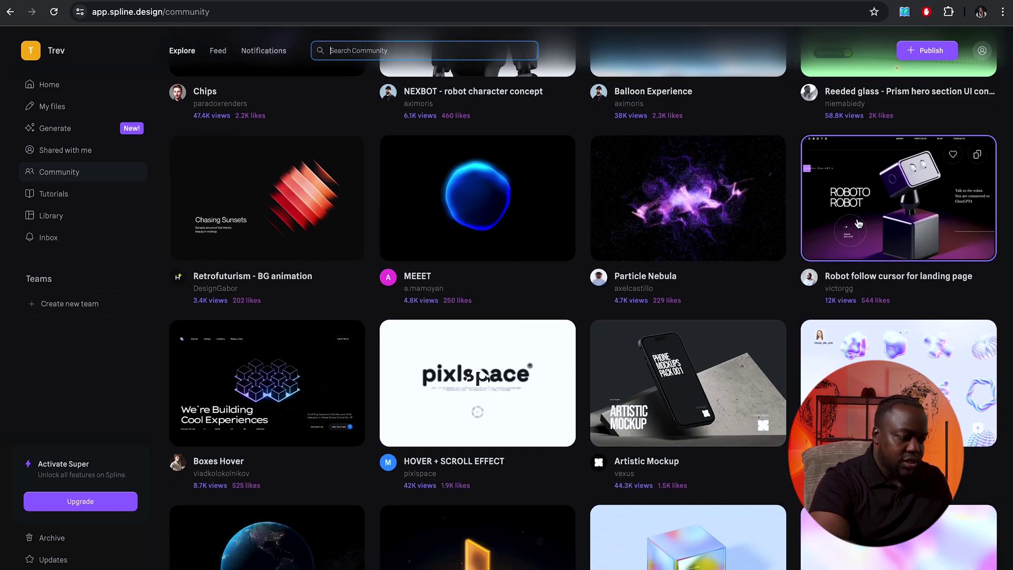
pyautogui.click(909, 199)
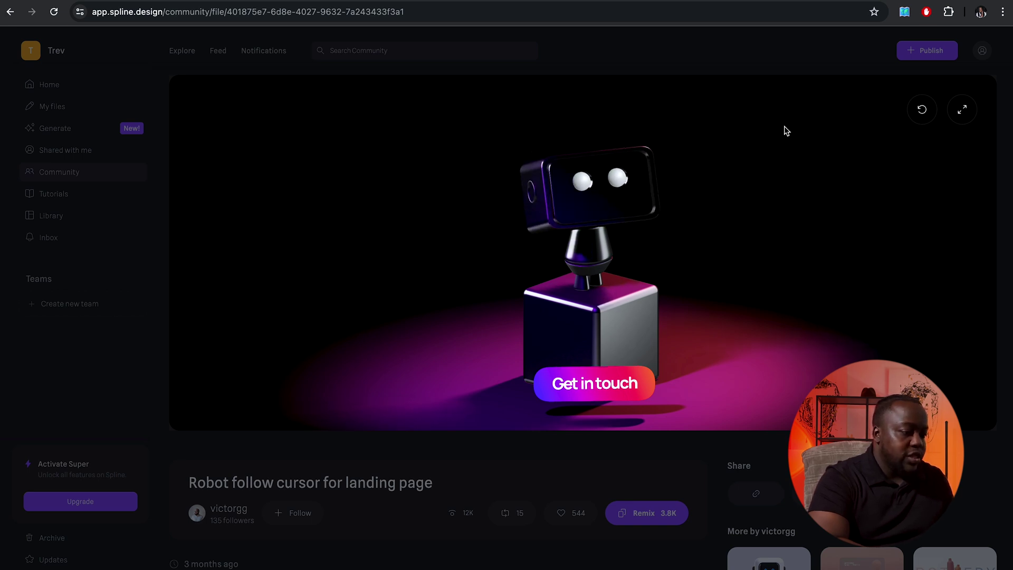
# - Preview the robot scene full screen, then remix it into an editable copy
pyautogui.click(961, 109)
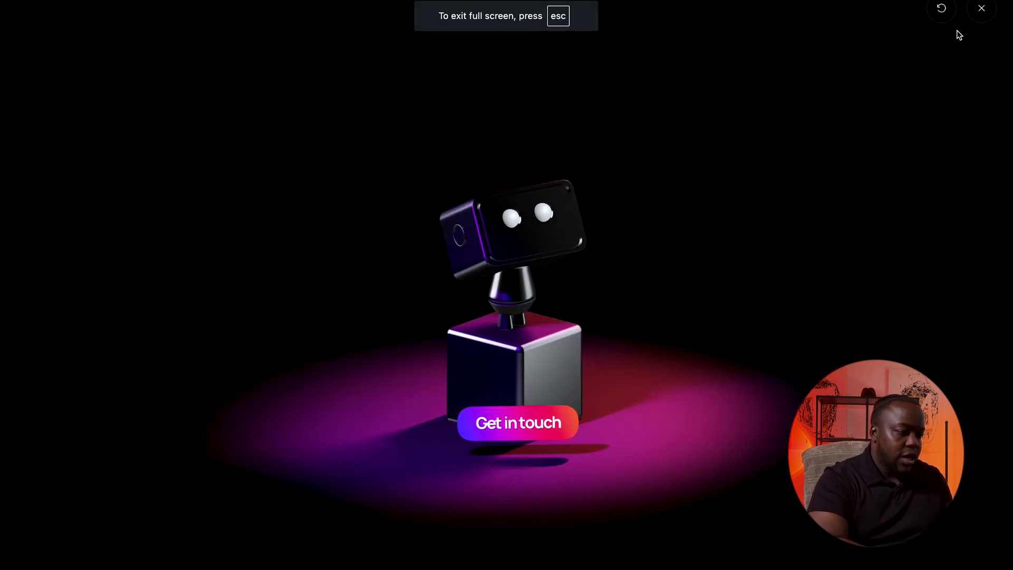
pyautogui.press('Escape')
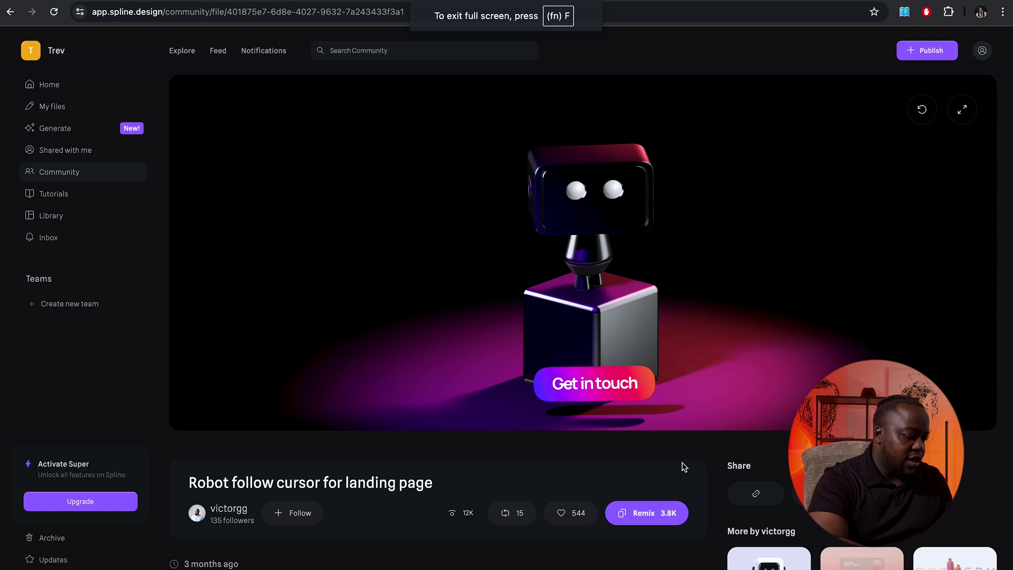
pyautogui.click(633, 511)
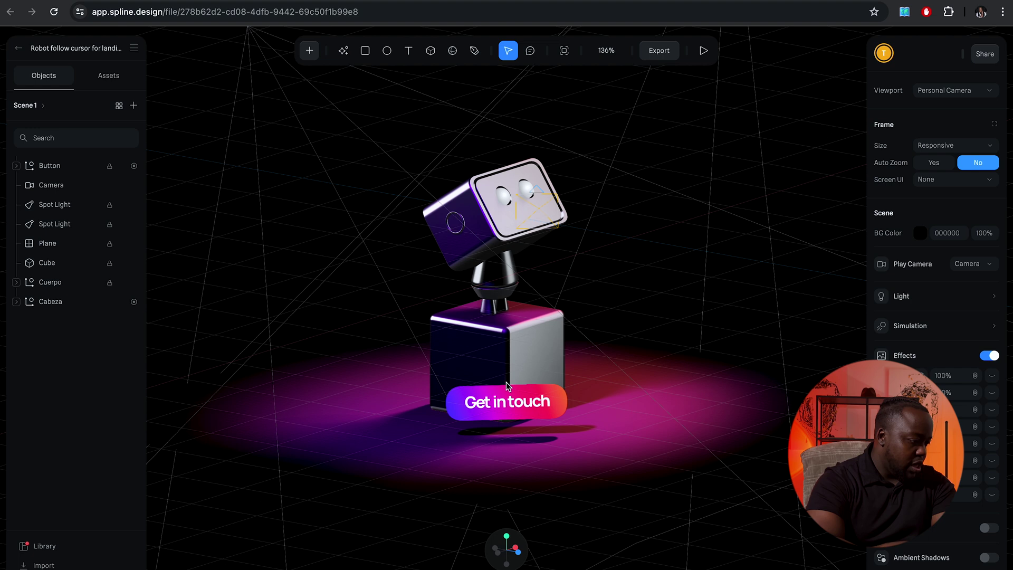
# - Select the 'Get in touch' Button object in the Objects panel and delete it
pyautogui.click(59, 168)
pyautogui.rightClick(66, 174)
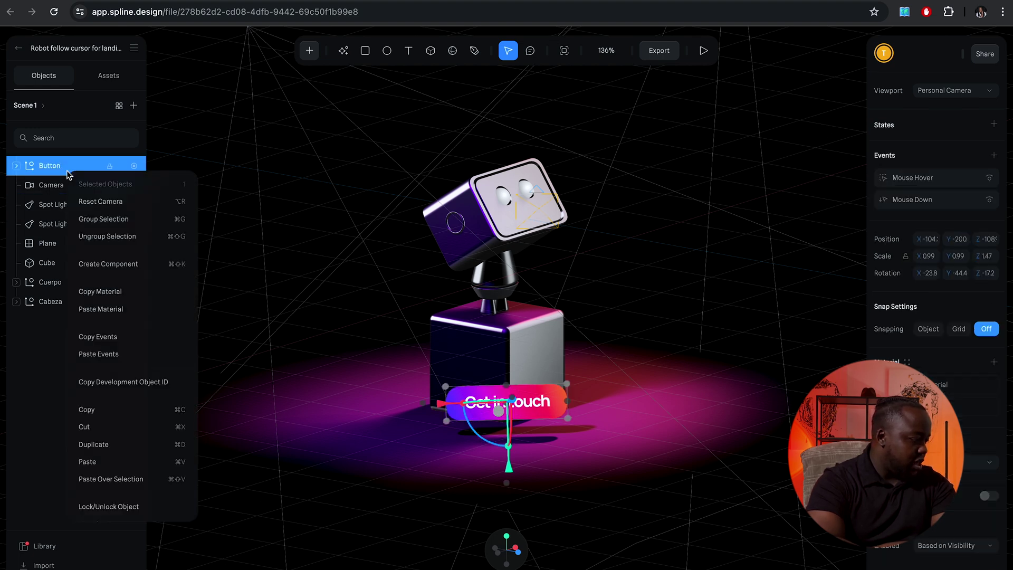
pyautogui.press('Escape')
pyautogui.press('Delete')
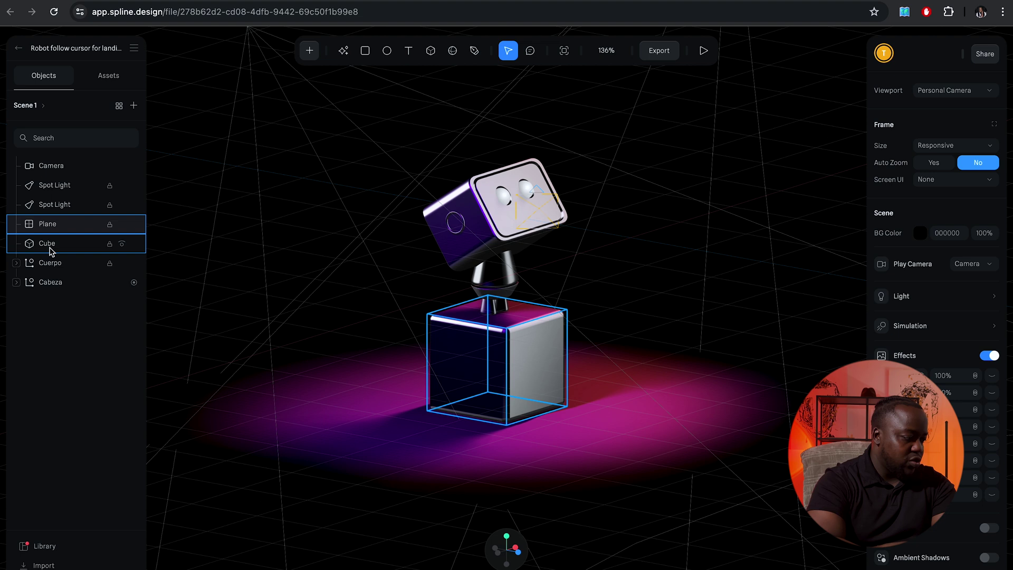
pyautogui.click(43, 285)
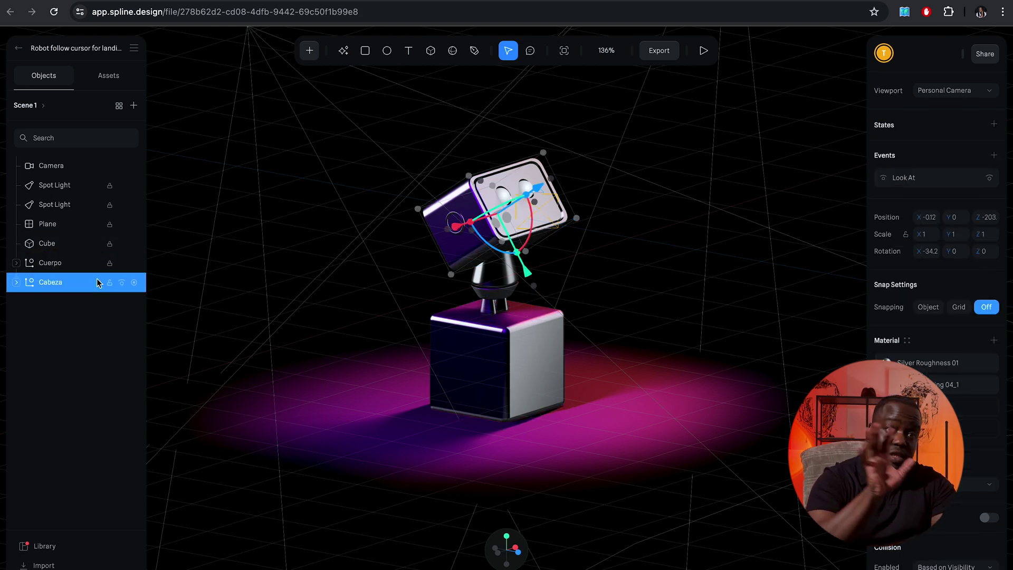
pyautogui.press('p')
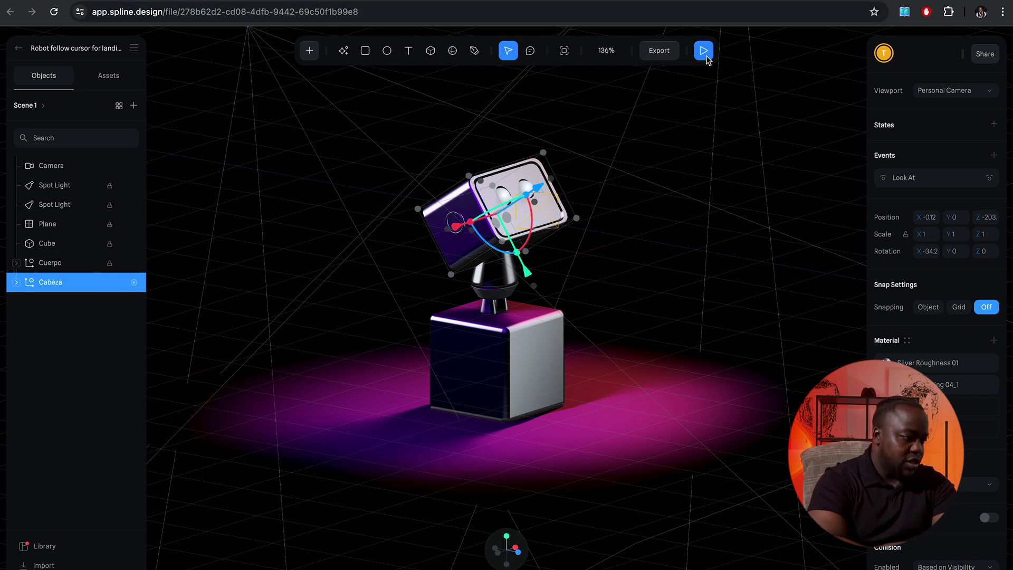
pyautogui.click(704, 53)
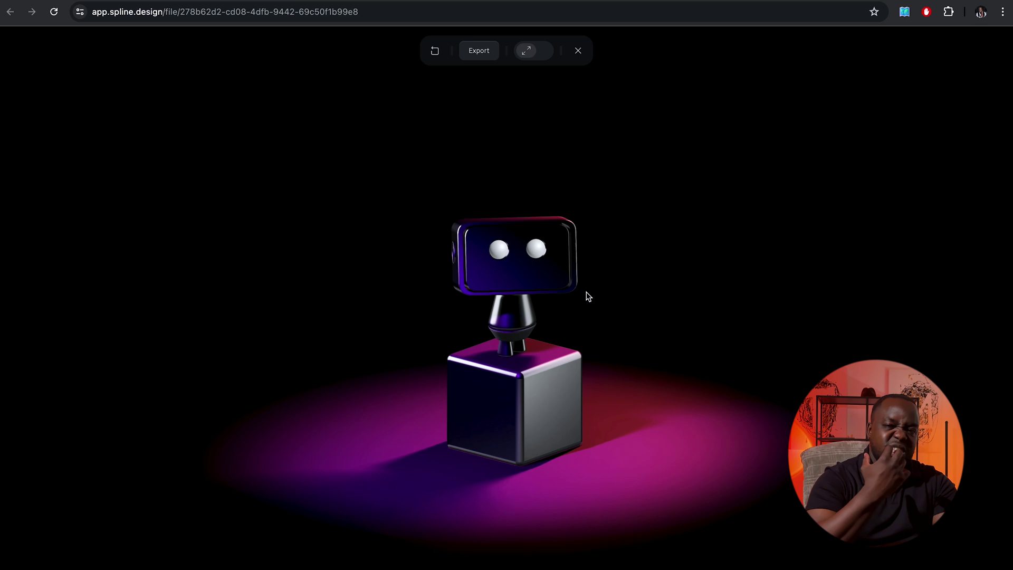
pyautogui.click(576, 49)
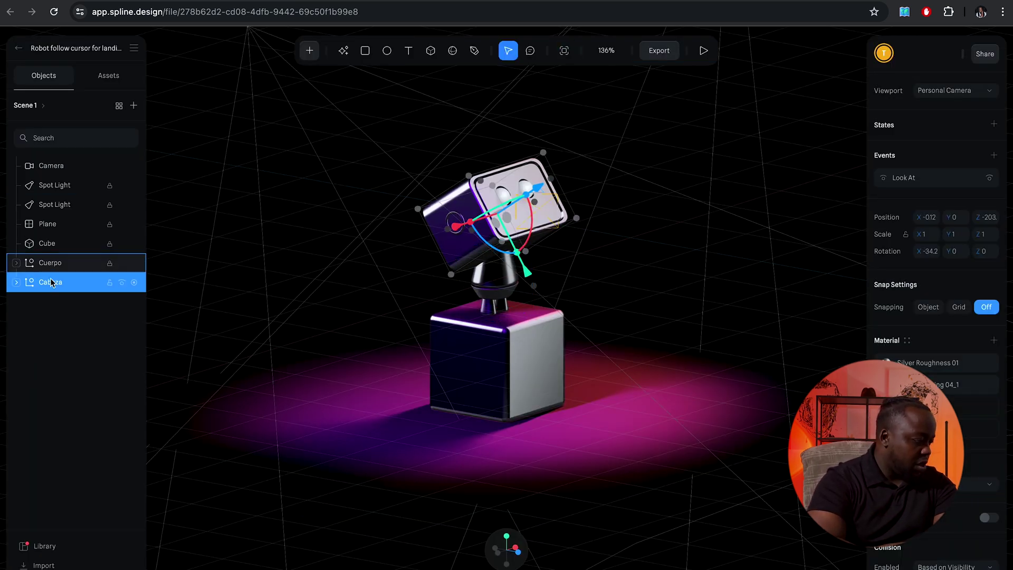
# - Add a second State to the Cabeza head and switch to it for editing
pyautogui.click(993, 124)
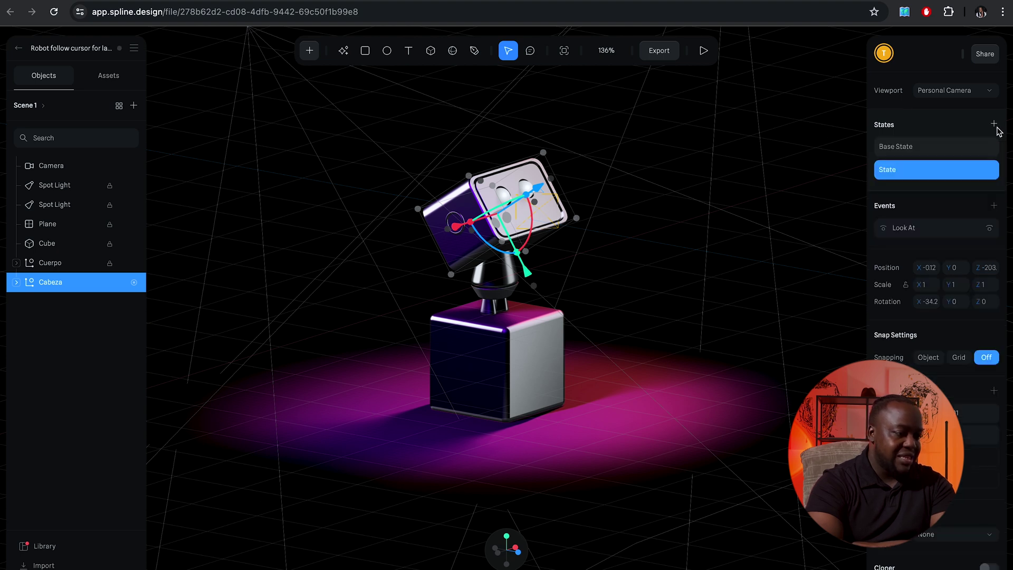
pyautogui.click(914, 147)
pyautogui.click(945, 175)
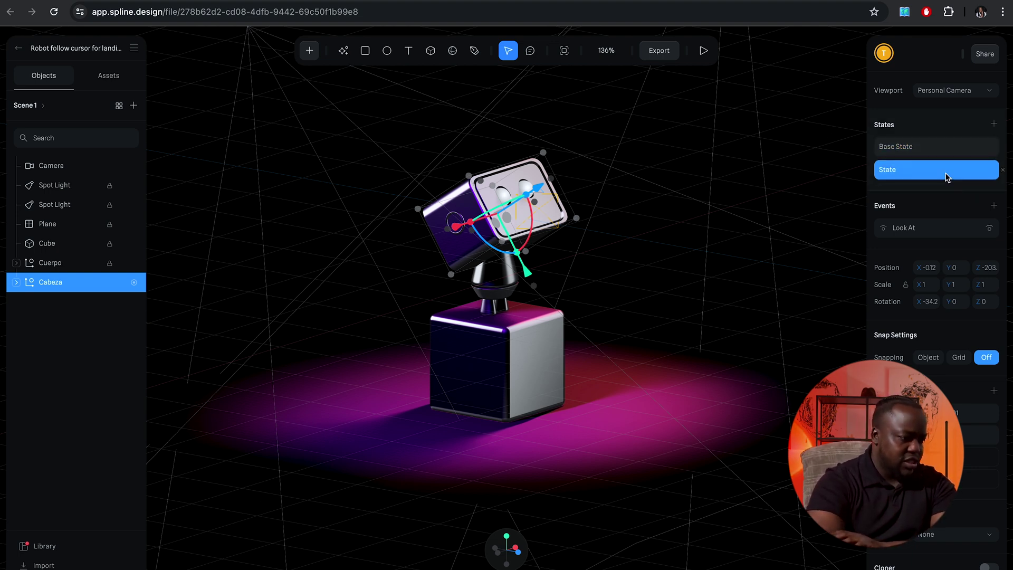
pyautogui.click(950, 150)
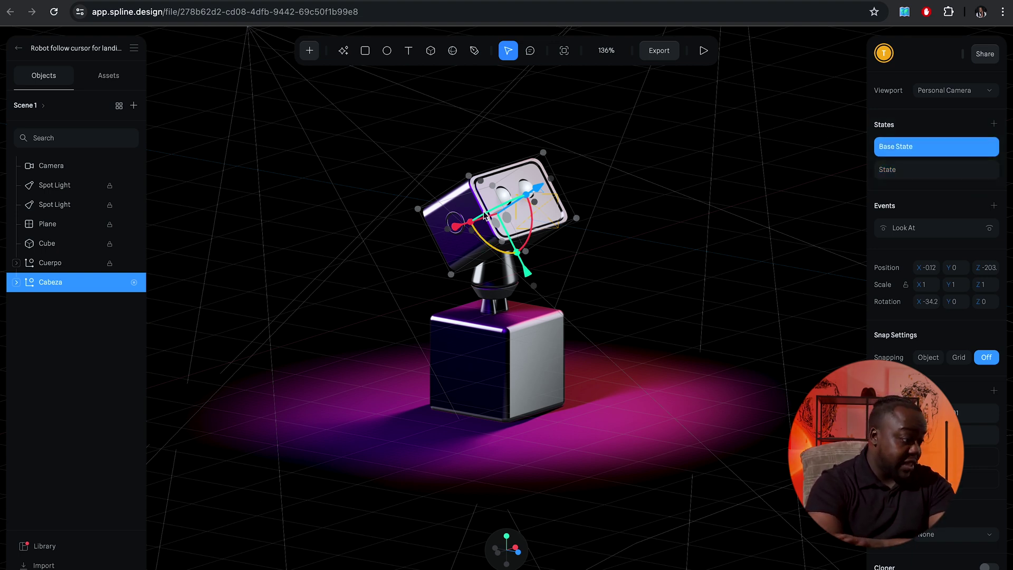
pyautogui.click(944, 173)
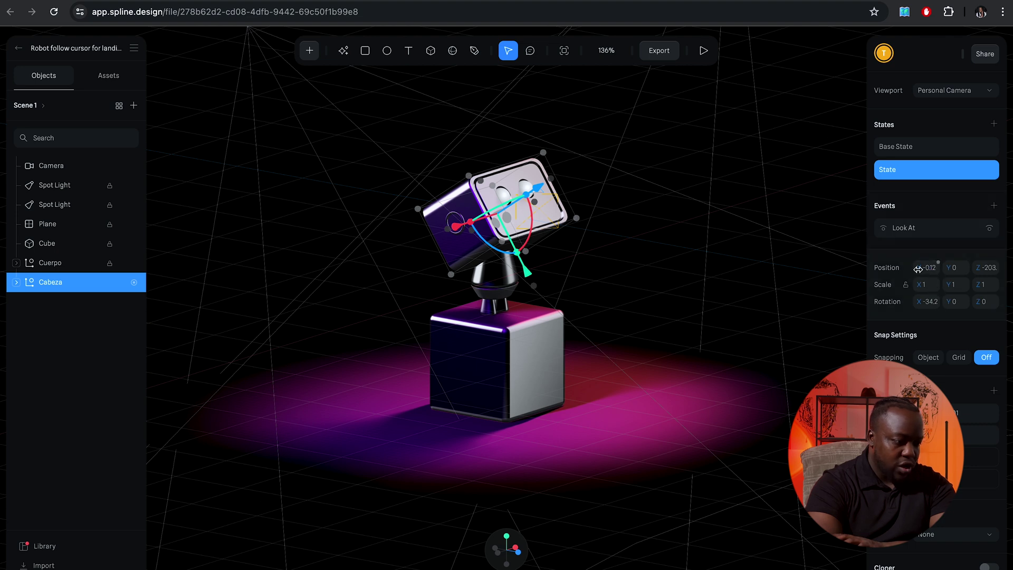
# - Raise the head to Position Y 121 in the new State and add a new event
pyautogui.moveTo(918, 269); pyautogui.dragTo(1, 268)
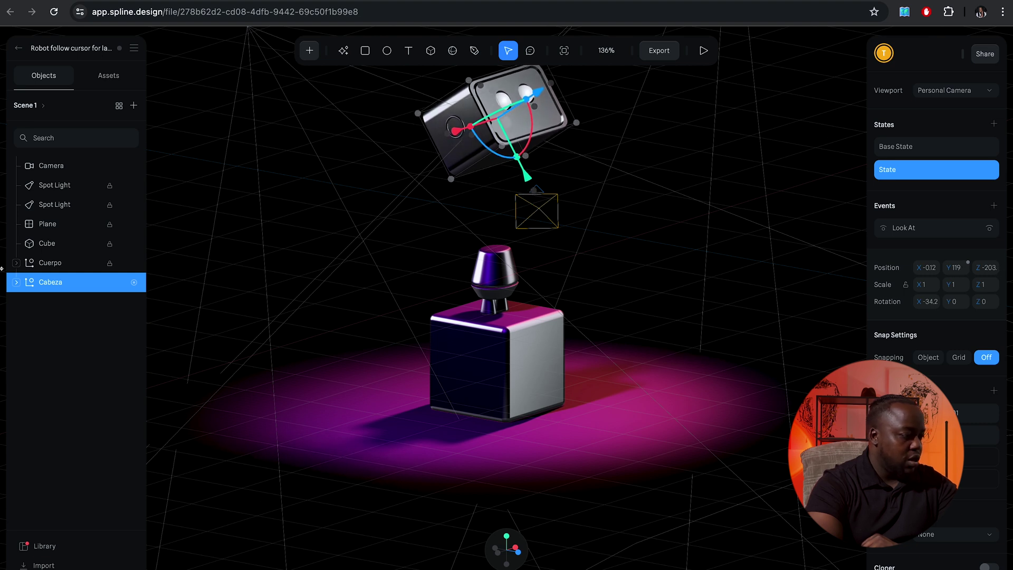
pyautogui.moveTo(948, 268); pyautogui.dragTo(949, 268)
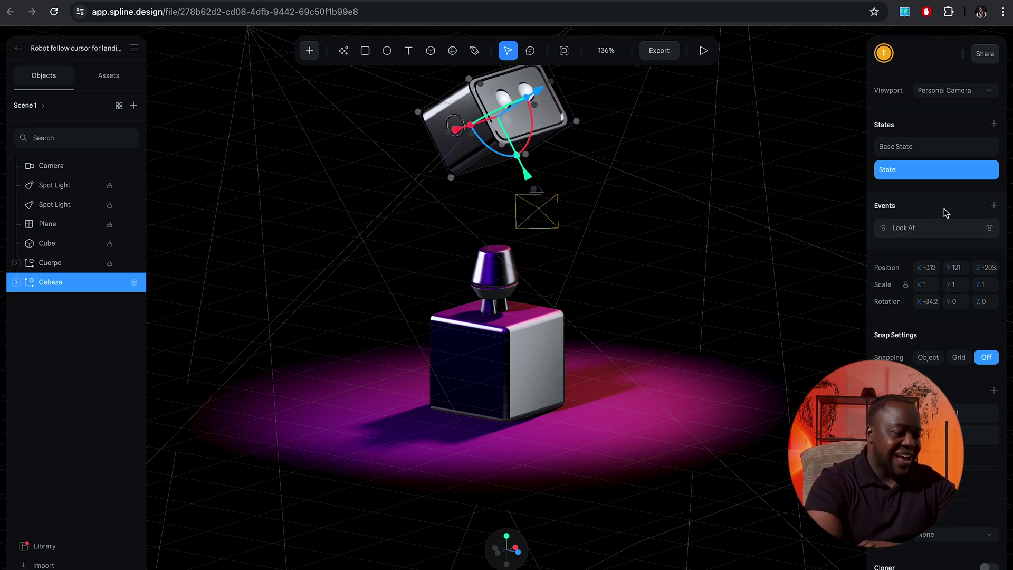
pyautogui.click(994, 205)
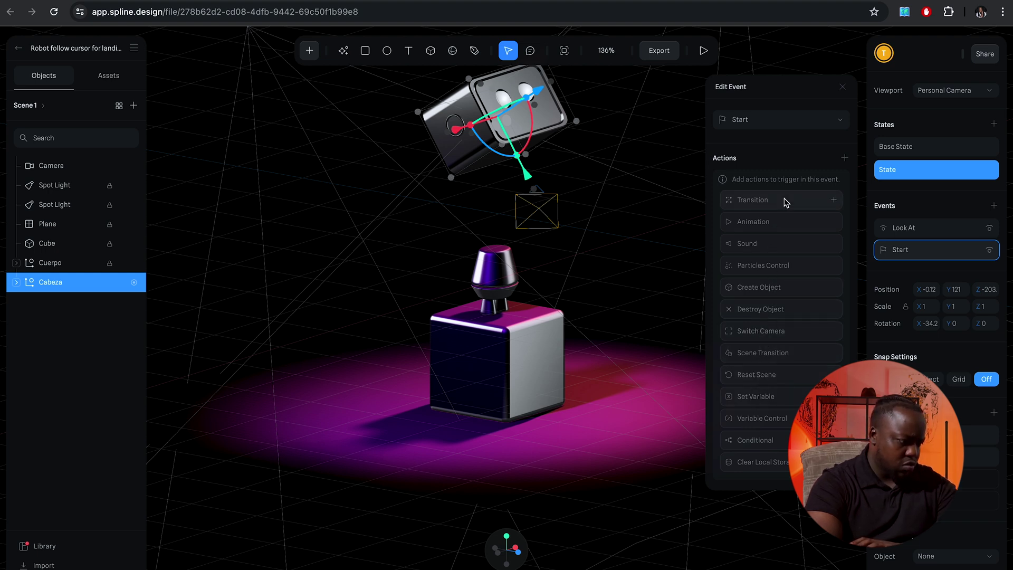
# - Make the head's event a Scroll trigger with a Transition from Base State to State
pyautogui.click(755, 126)
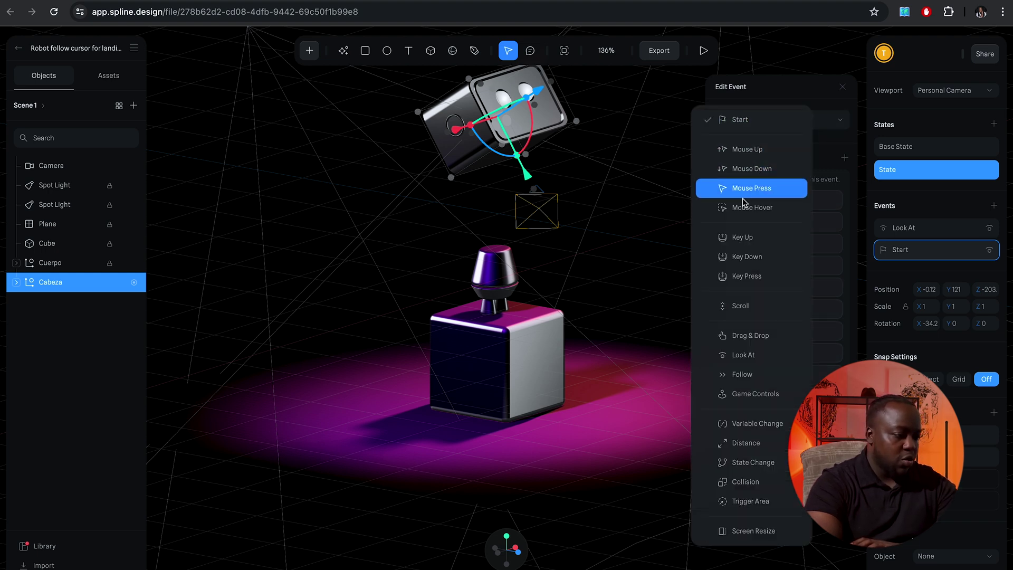
pyautogui.click(741, 306)
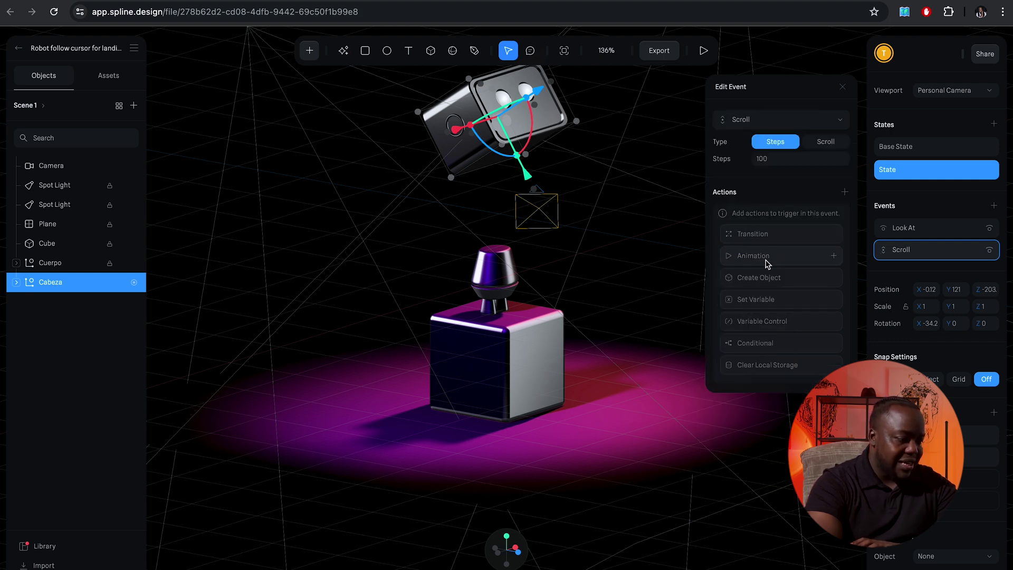
pyautogui.click(765, 240)
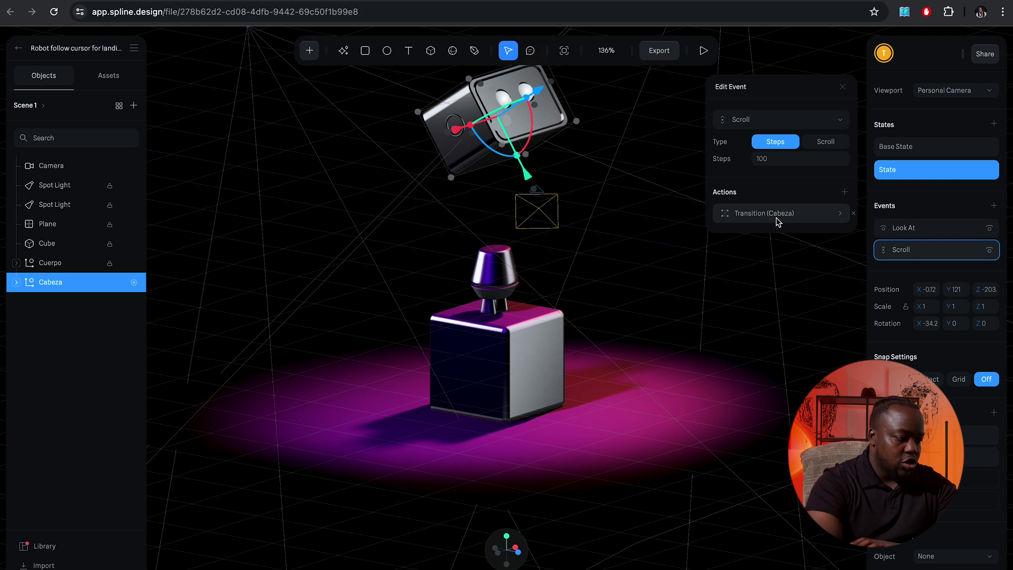
pyautogui.click(777, 218)
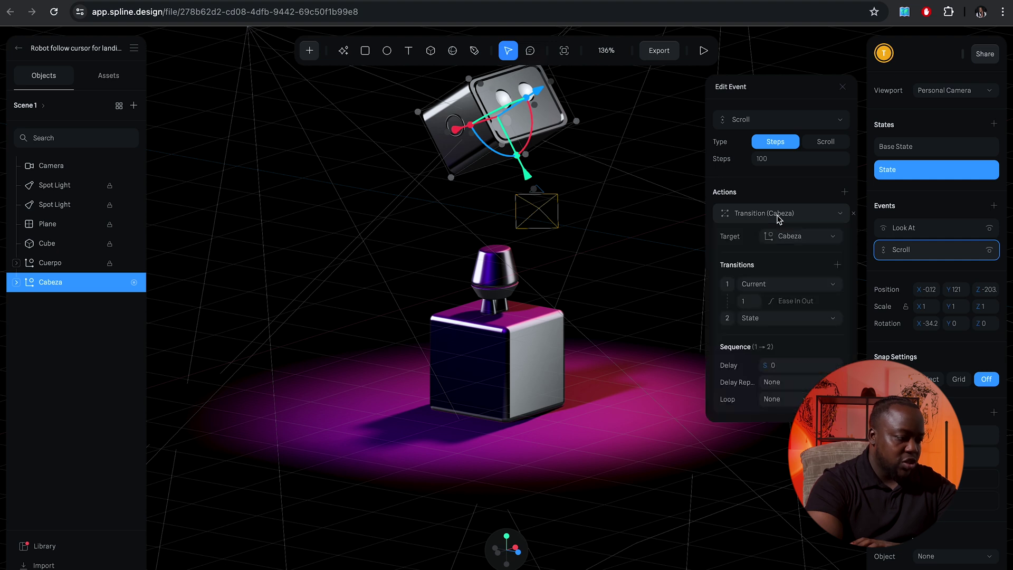
pyautogui.click(775, 285)
pyautogui.click(765, 316)
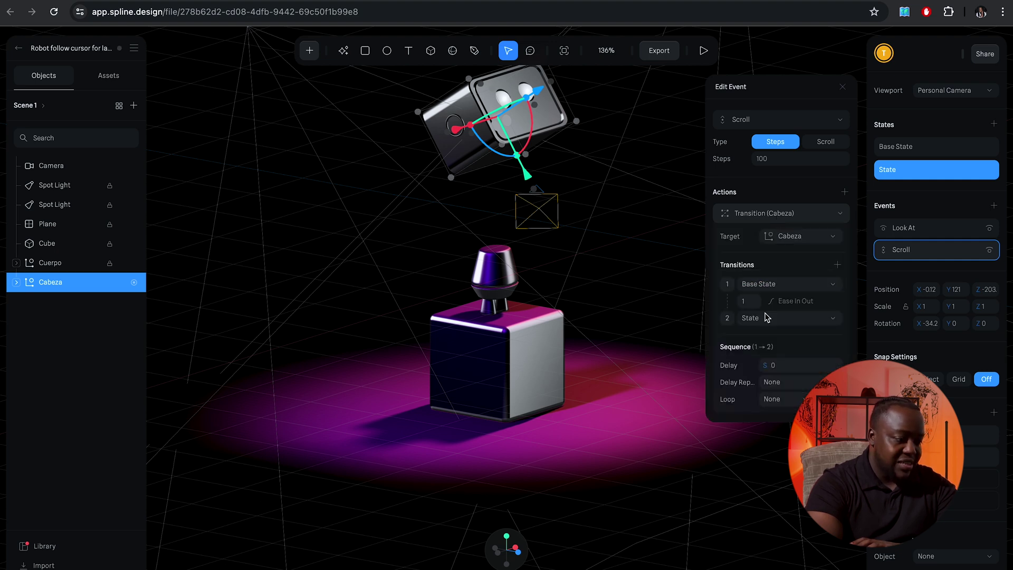
pyautogui.click(770, 319)
pyautogui.click(770, 320)
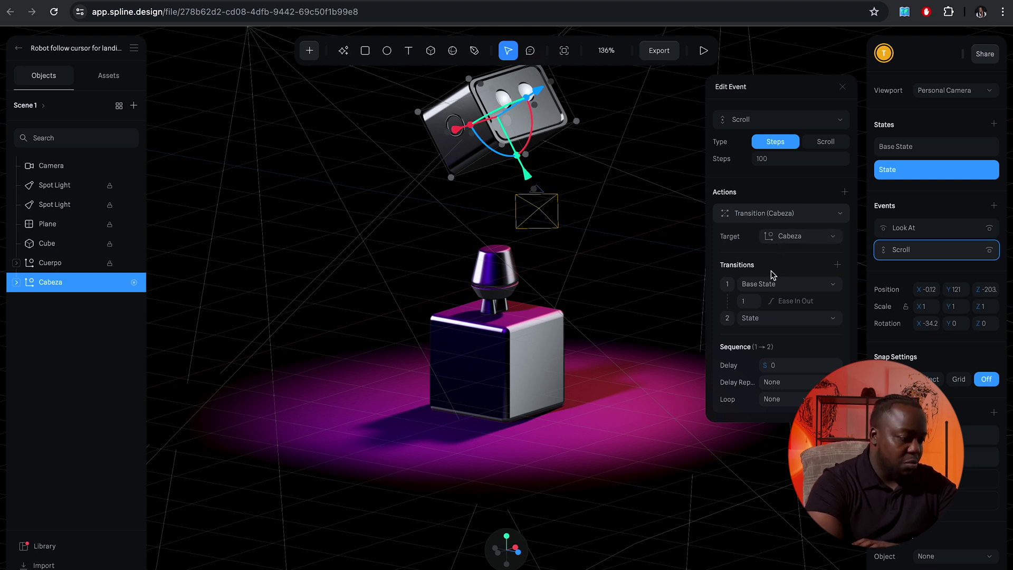
pyautogui.press('Escape')
# - Play the scene to test the scroll-driven head animation, then exit the preview
pyautogui.click(703, 50)
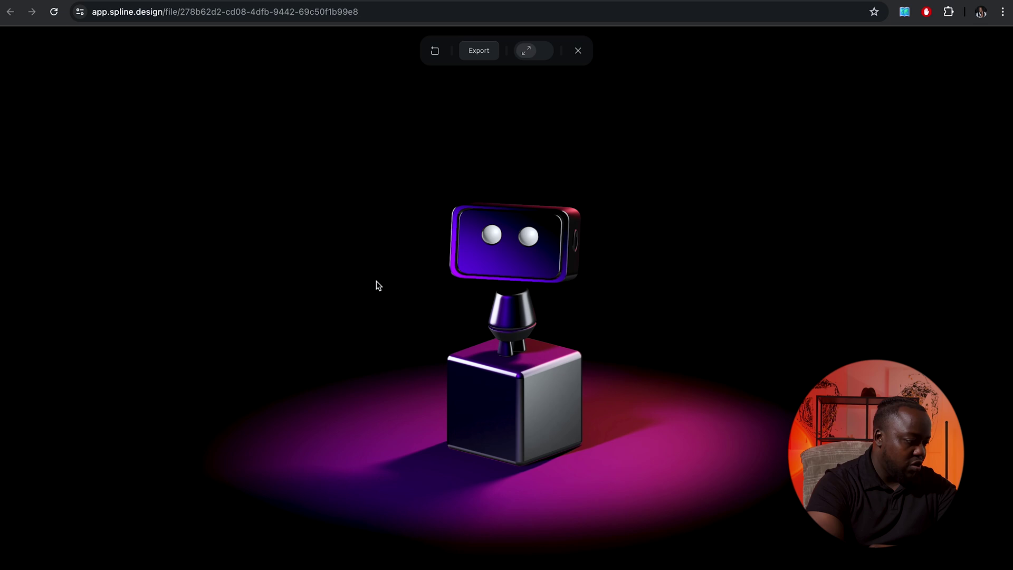
pyautogui.click(582, 53)
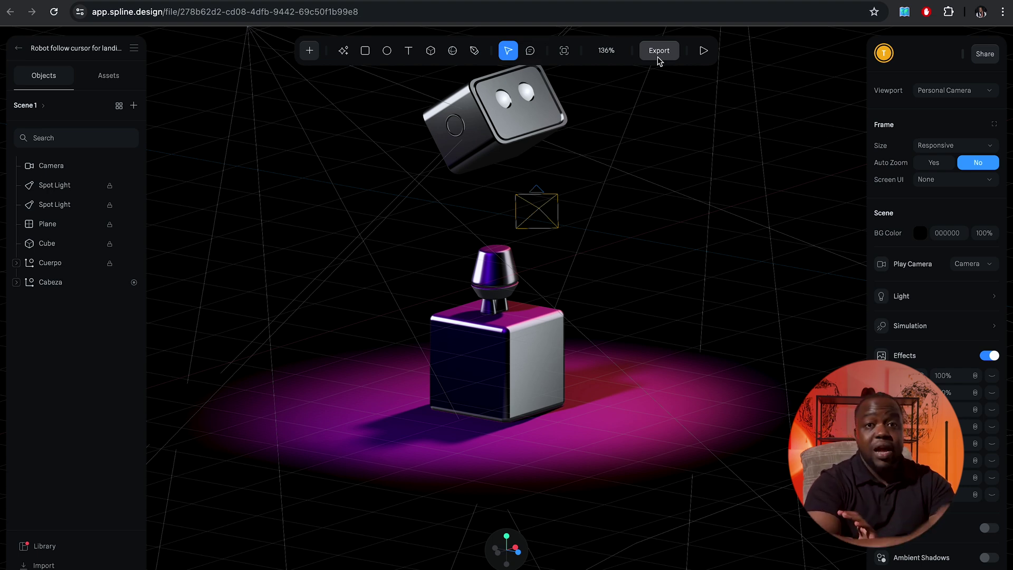
# - Choose the Viewer embed export, dismiss the Go Super upsell for hiding the logo, and show Play Settings
pyautogui.click(658, 56)
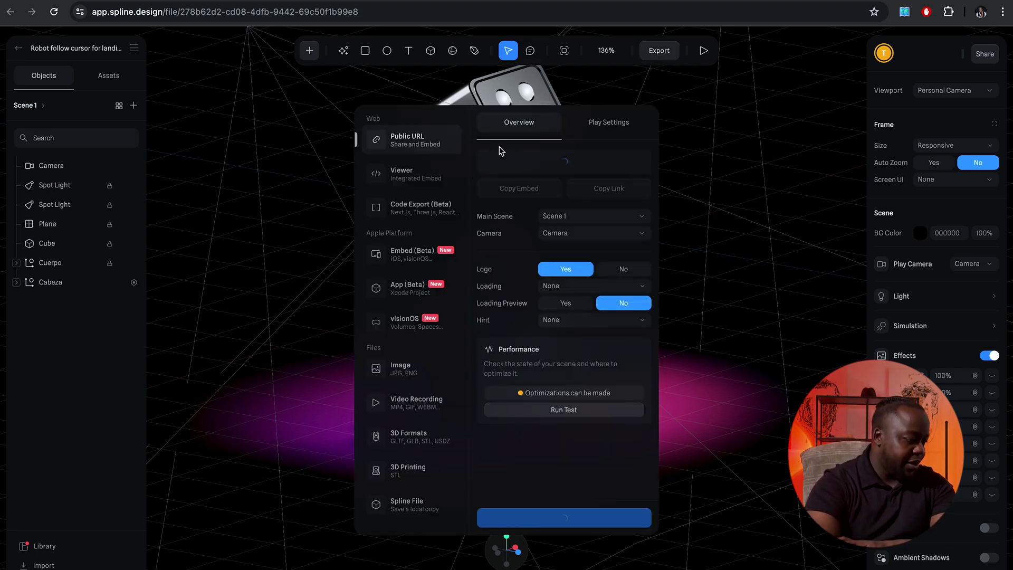
pyautogui.click(406, 180)
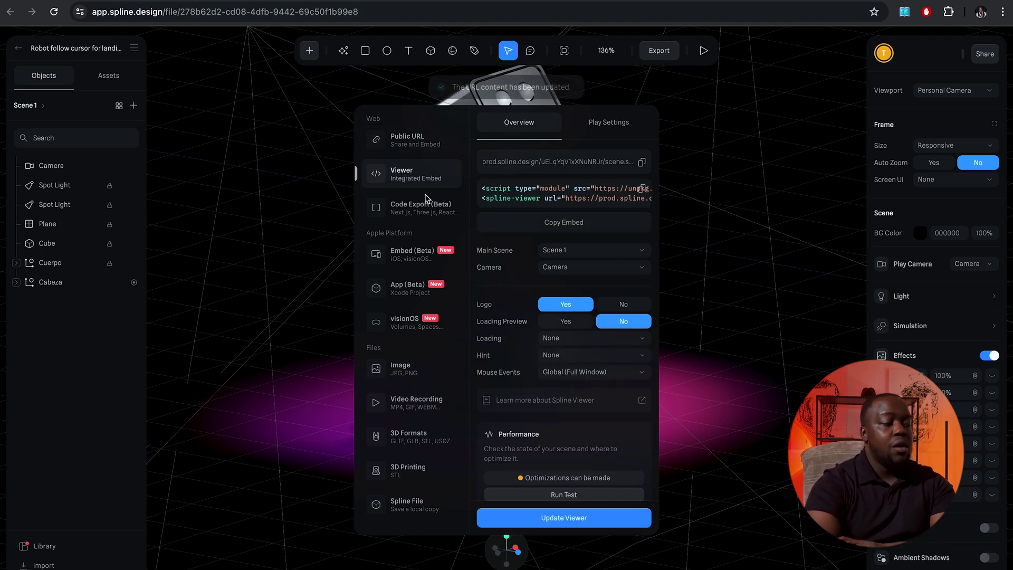
pyautogui.click(624, 307)
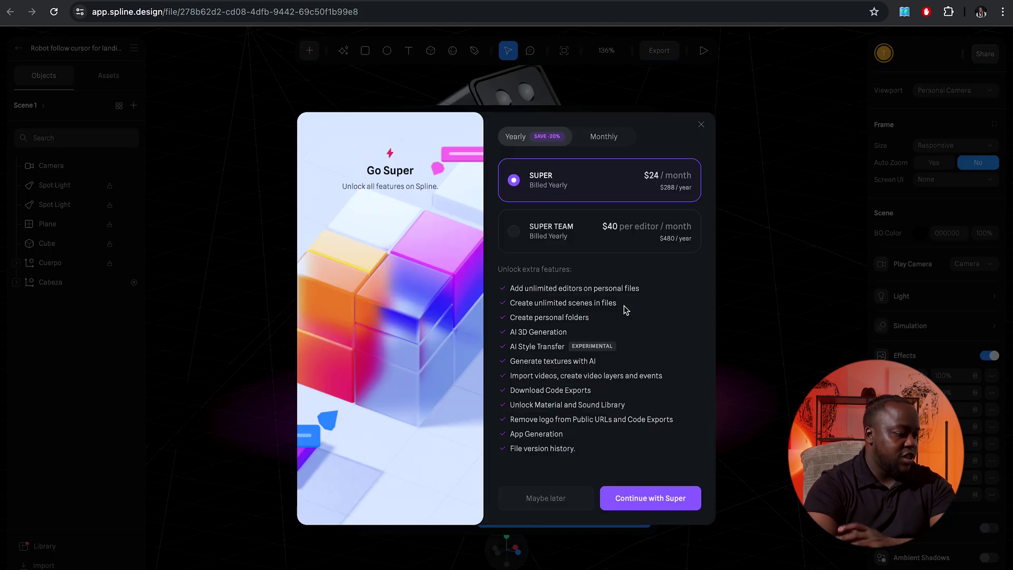
pyautogui.click(701, 125)
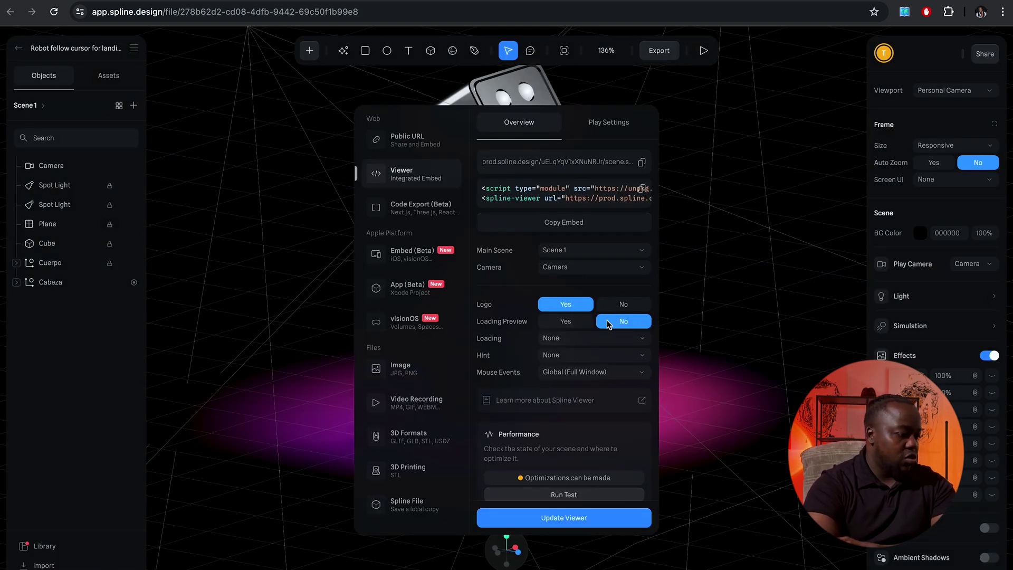
pyautogui.scroll(-2, 509, 379)
pyautogui.scroll(2, 509, 377)
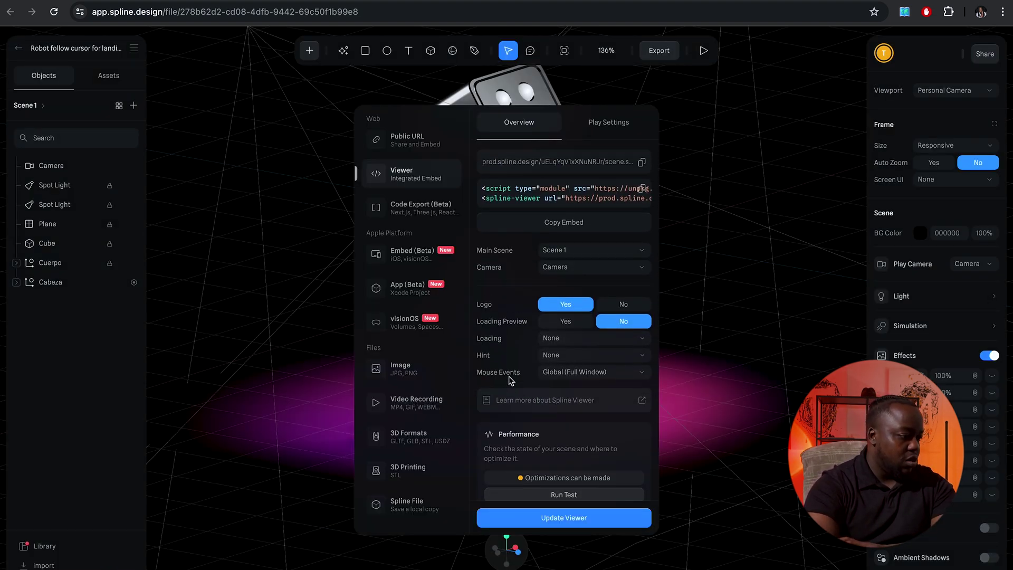
pyautogui.click(622, 119)
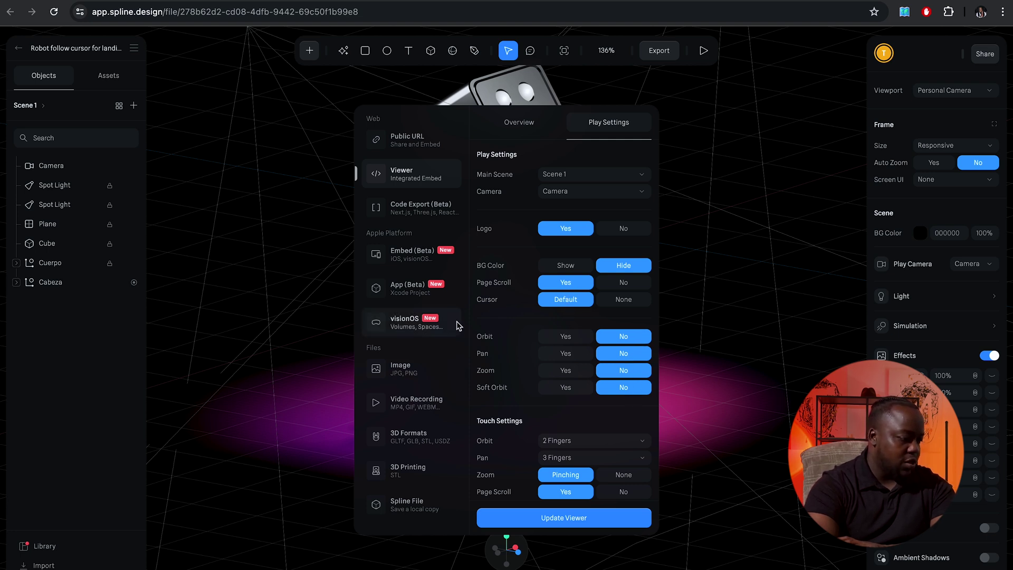
# - Set touch Pan and Orbit to Disabled, Zoom to None, and Page Scroll to No
pyautogui.scroll(-3, 490, 333)
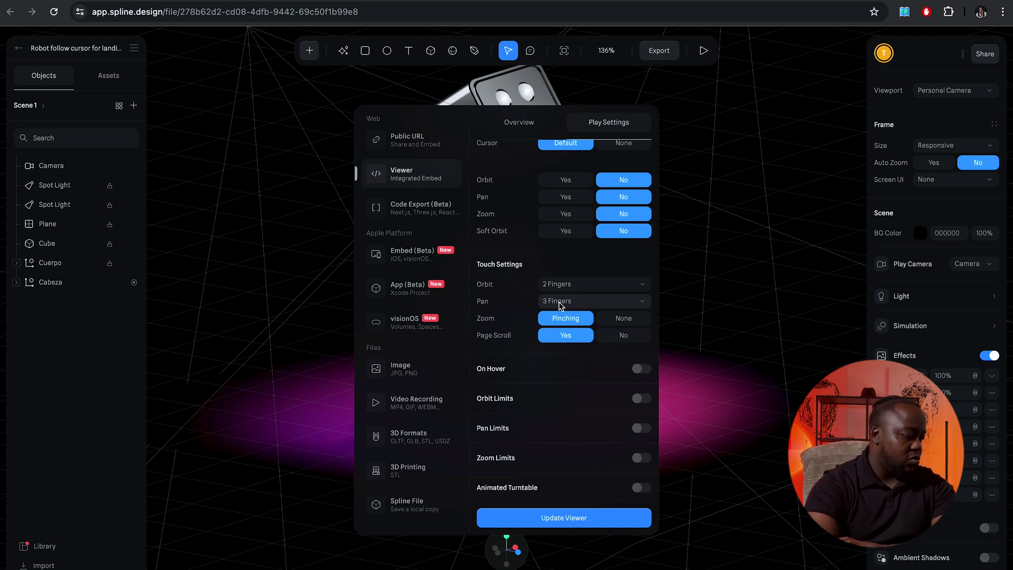
pyautogui.click(558, 302)
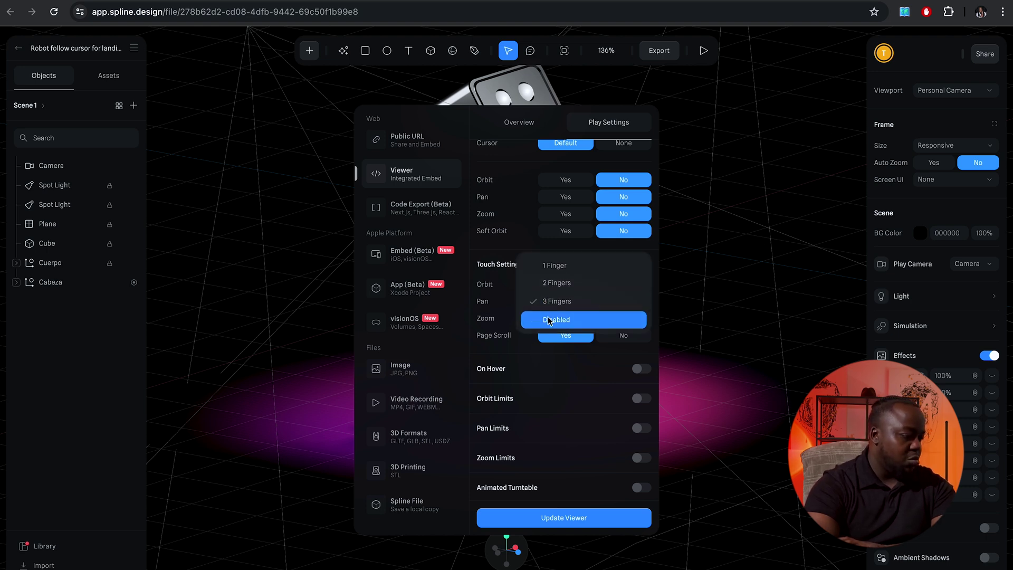
pyautogui.click(558, 319)
pyautogui.click(577, 286)
pyautogui.click(578, 319)
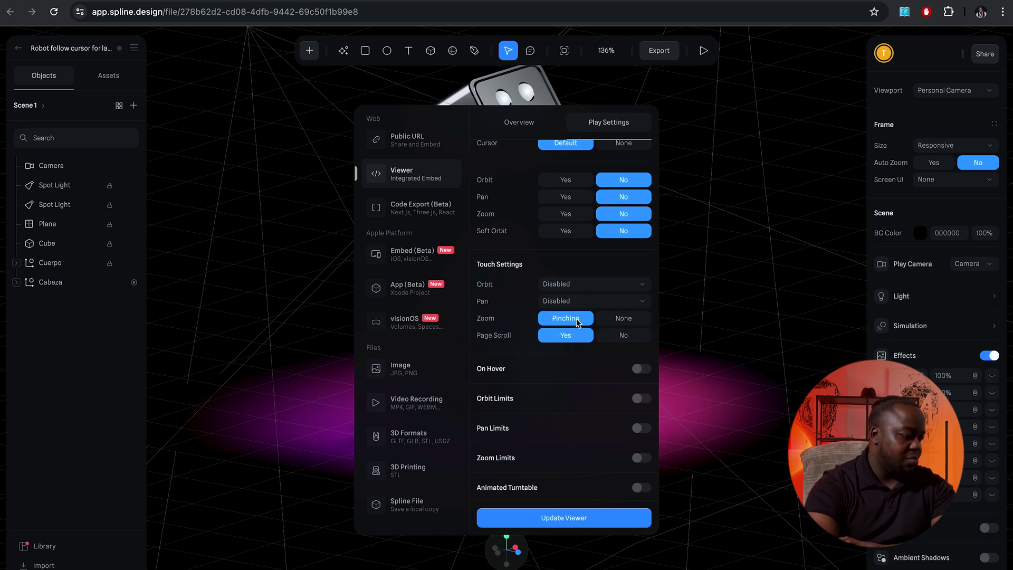
pyautogui.click(615, 319)
pyautogui.click(624, 337)
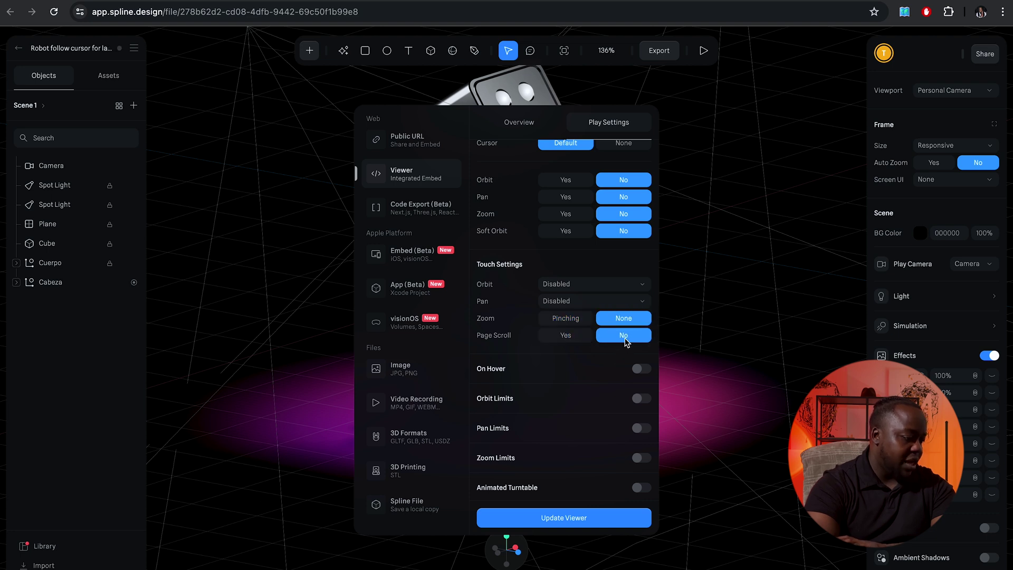
pyautogui.scroll(-4, 512, 338)
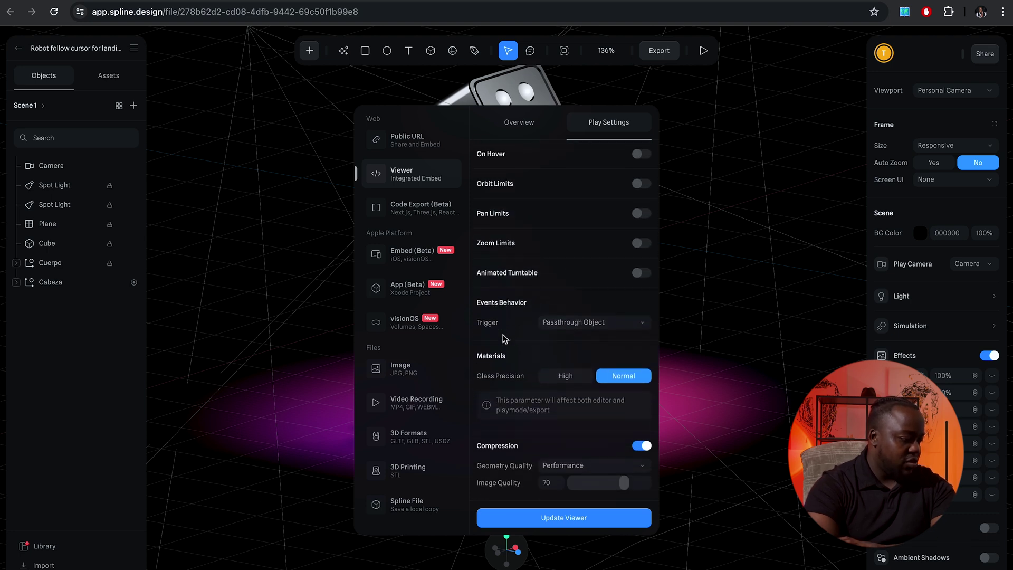
pyautogui.scroll(5, 502, 338)
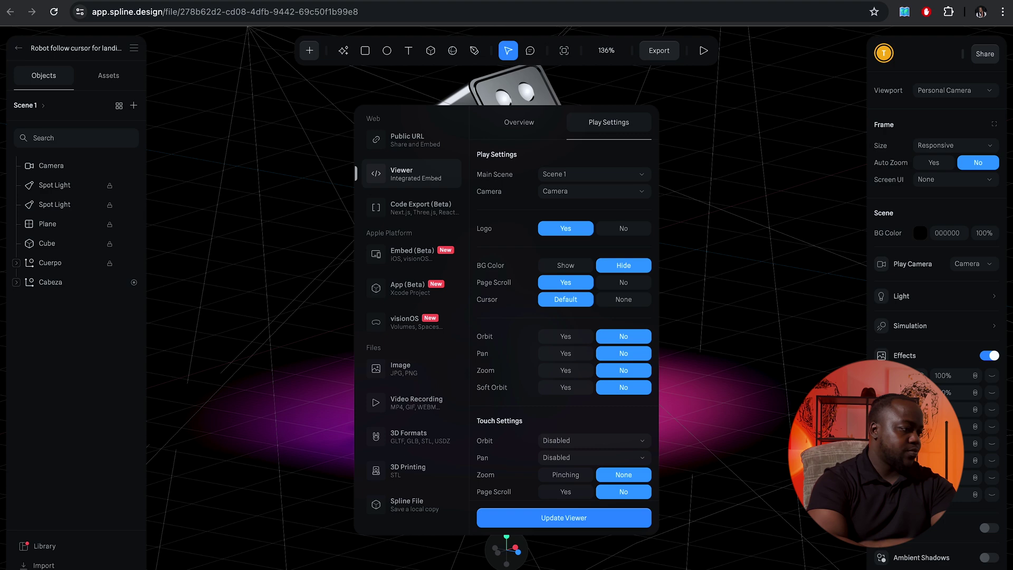
# - Load framer.com in a new tab, open Framer, and switch to the framer.com/templates tab
pyautogui.press('super+t')
pyautogui.write('fra')
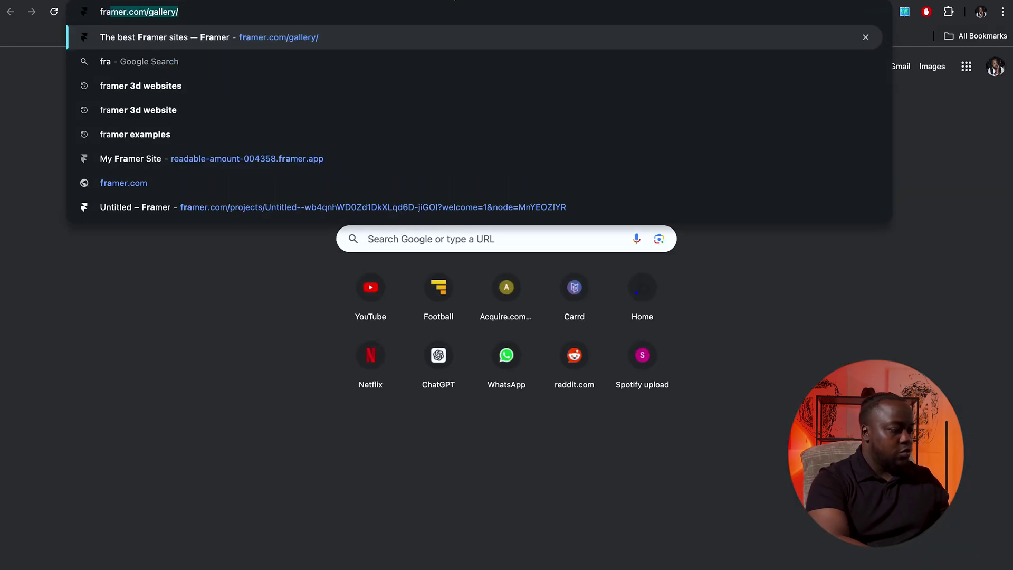
pyautogui.write('mer')
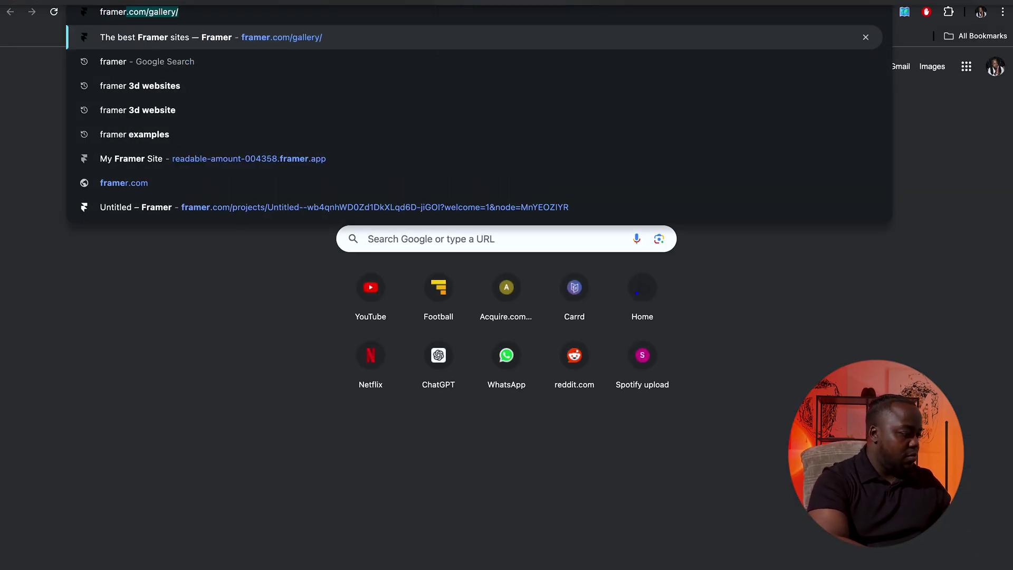
pyautogui.write('.com')
pyautogui.press('Delete')
pyautogui.press('BackSpace')
pyautogui.press('BackSpace')
pyautogui.write('om')
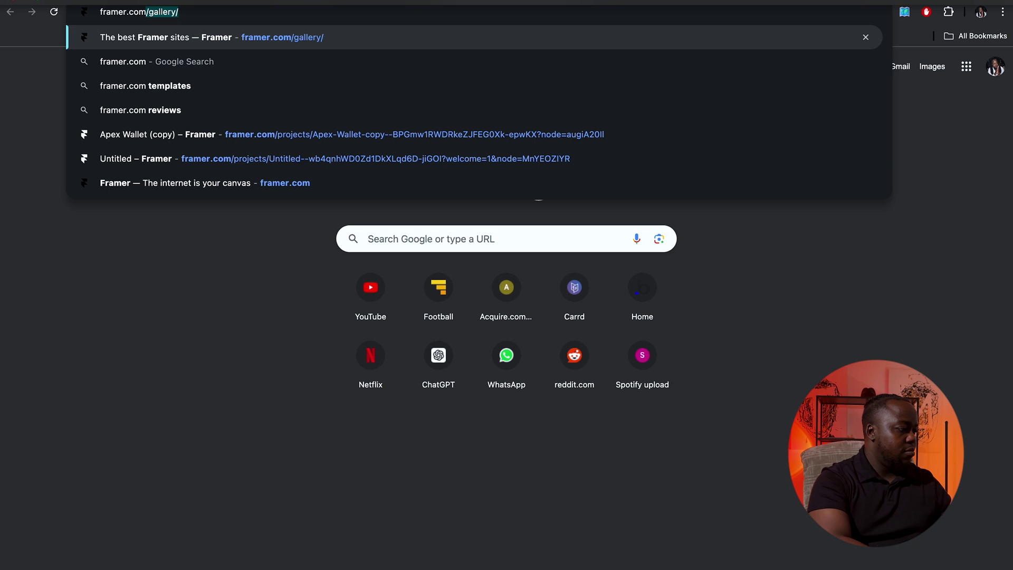
pyautogui.press('Delete')
pyautogui.press('Return')
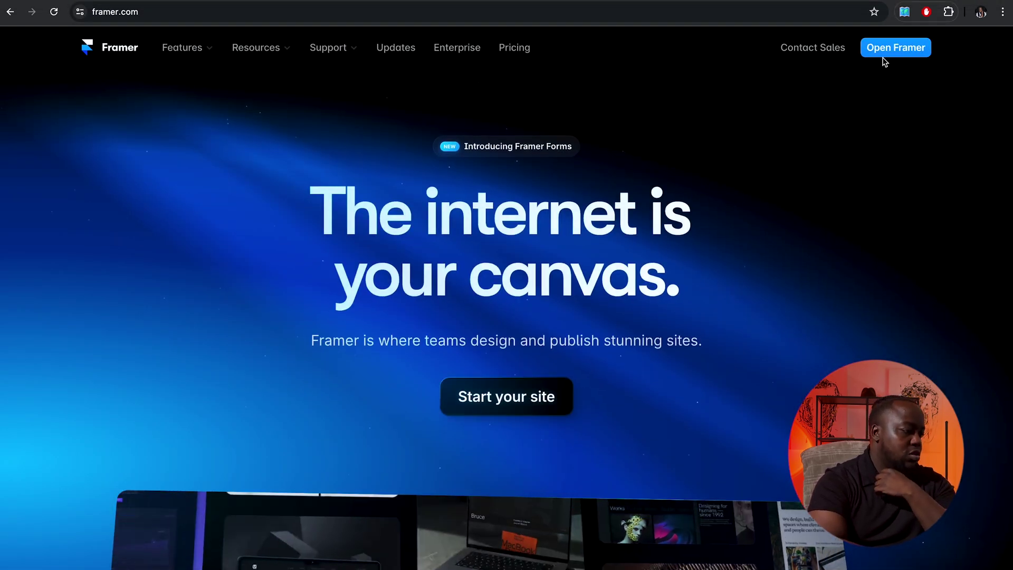
pyautogui.click(909, 53)
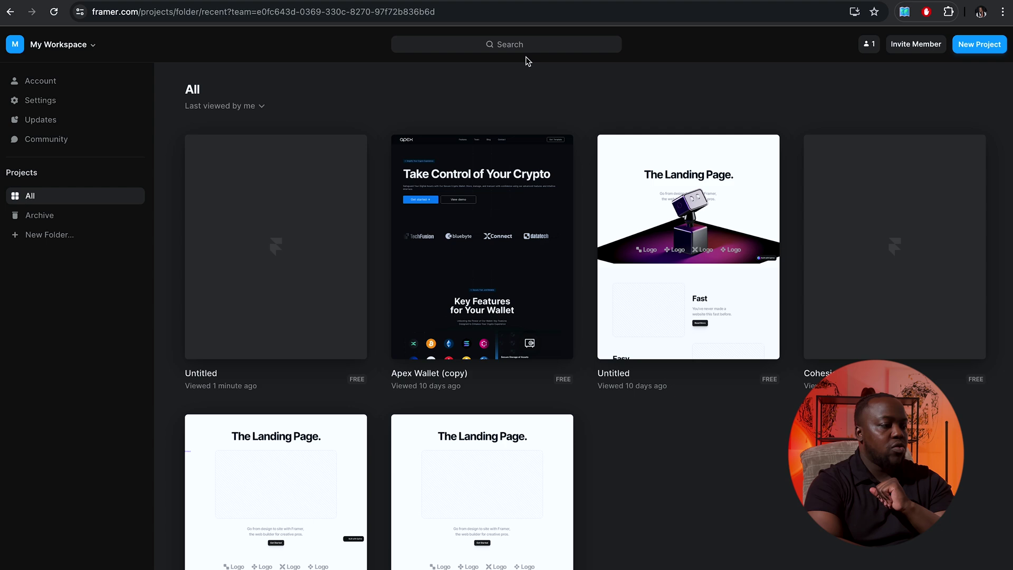
pyautogui.click(548, 2)
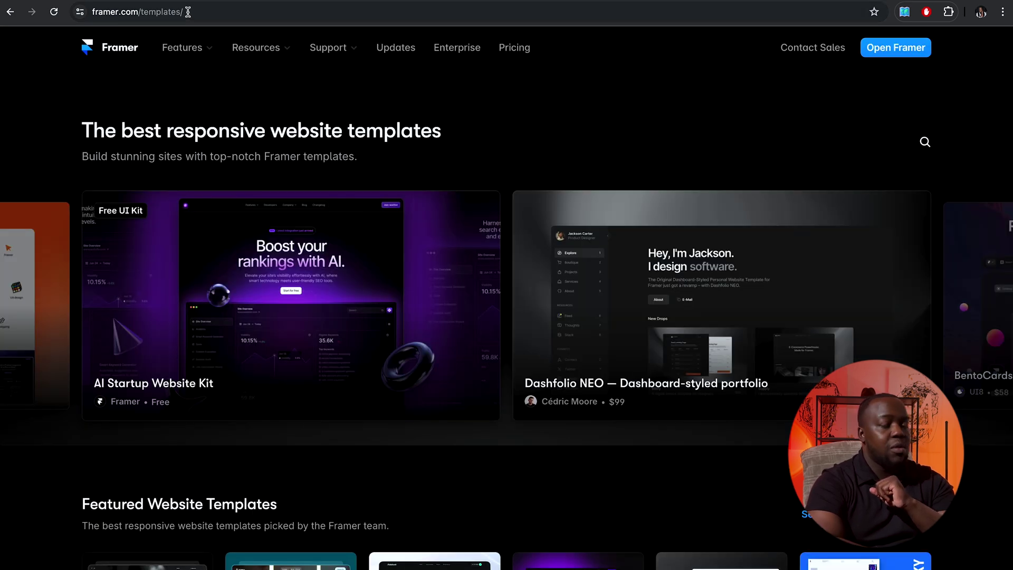
# - Show all featured templates and filter the list to Free templates
pyautogui.scroll(-2, 605, 286)
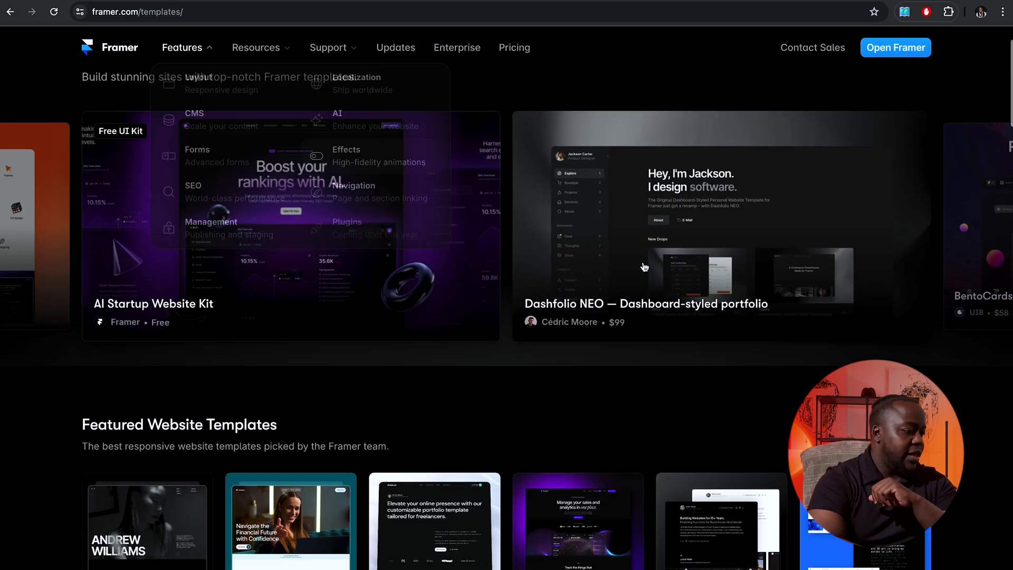
pyautogui.scroll(-5, 605, 286)
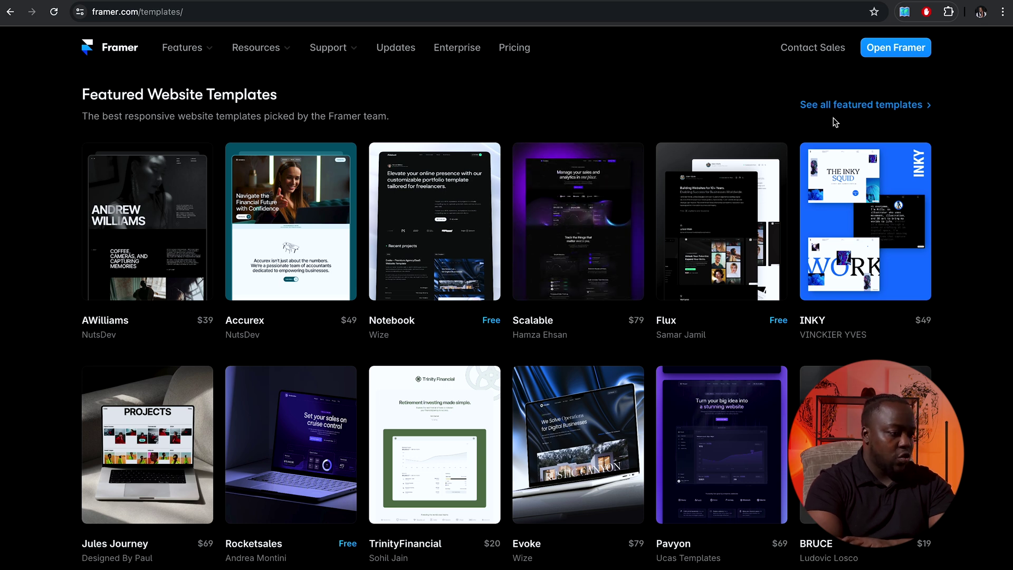
pyautogui.click(850, 107)
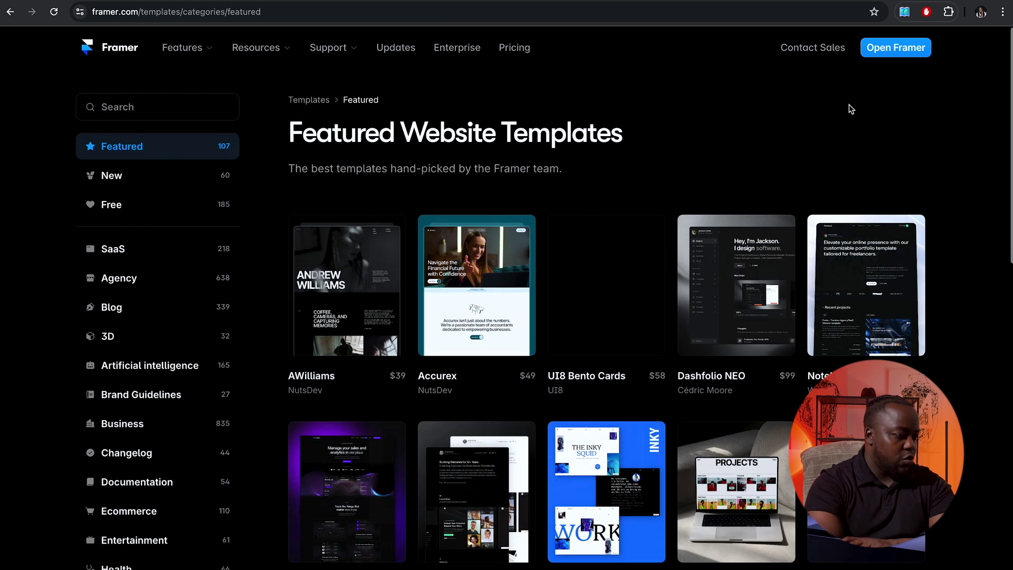
pyautogui.click(131, 211)
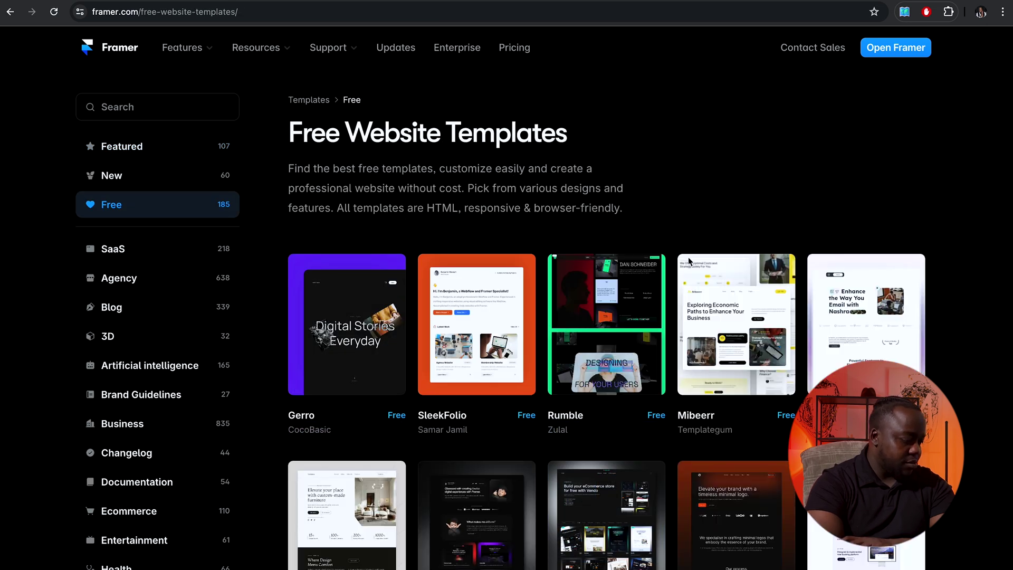
# - Preview the free ApexWallet template, then close the preview
pyautogui.scroll(-3, 689, 269)
pyautogui.scroll(-3, 834, 359)
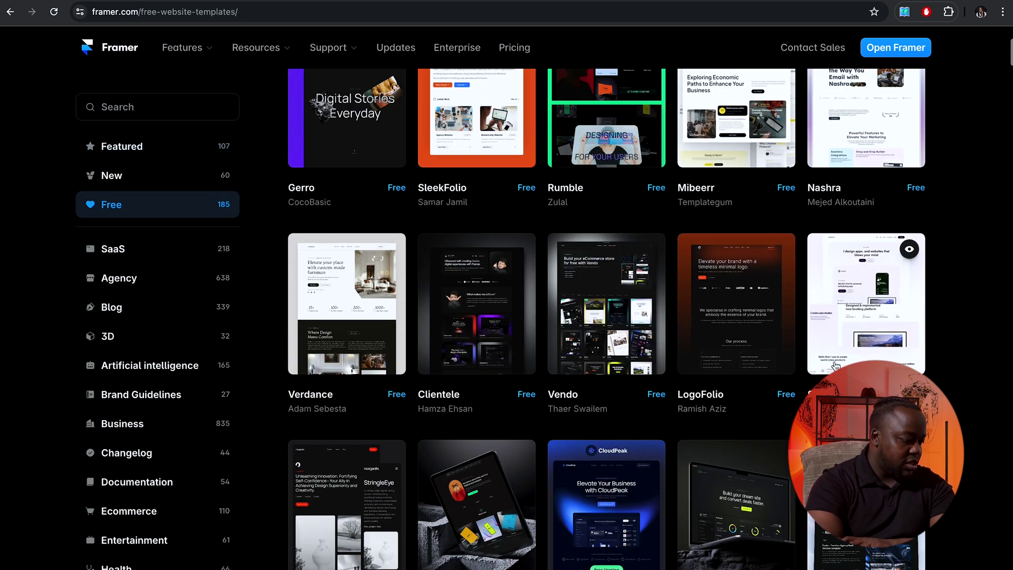
pyautogui.scroll(-15, 776, 337)
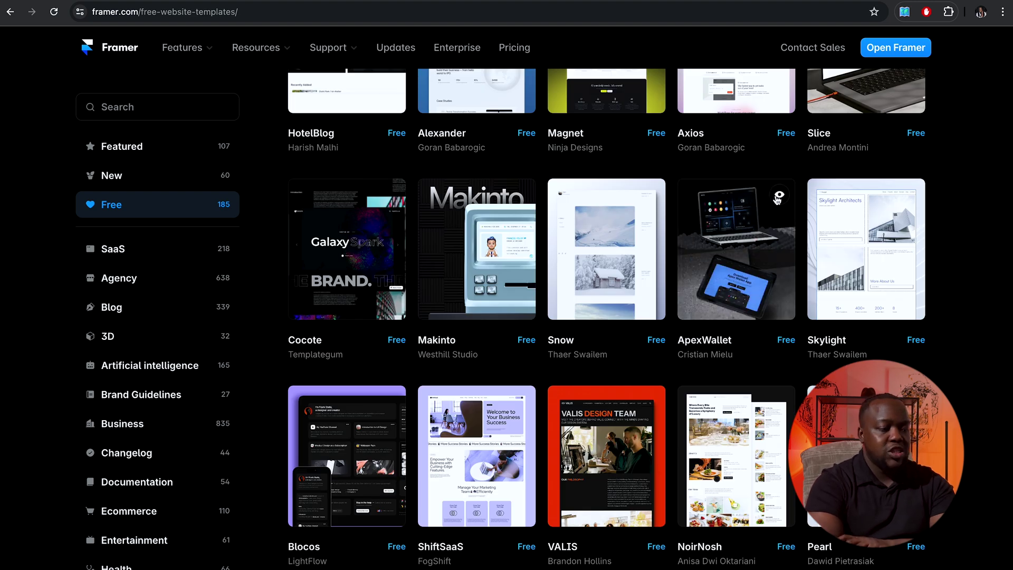
pyautogui.click(779, 195)
pyautogui.scroll(-8, 662, 430)
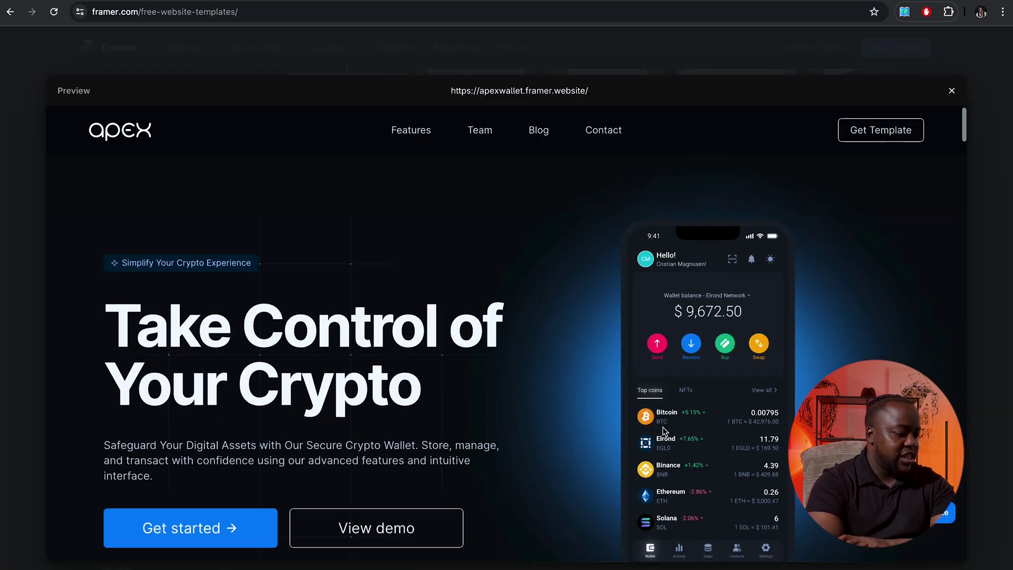
pyautogui.scroll(-8, 452, 409)
pyautogui.scroll(16, 475, 390)
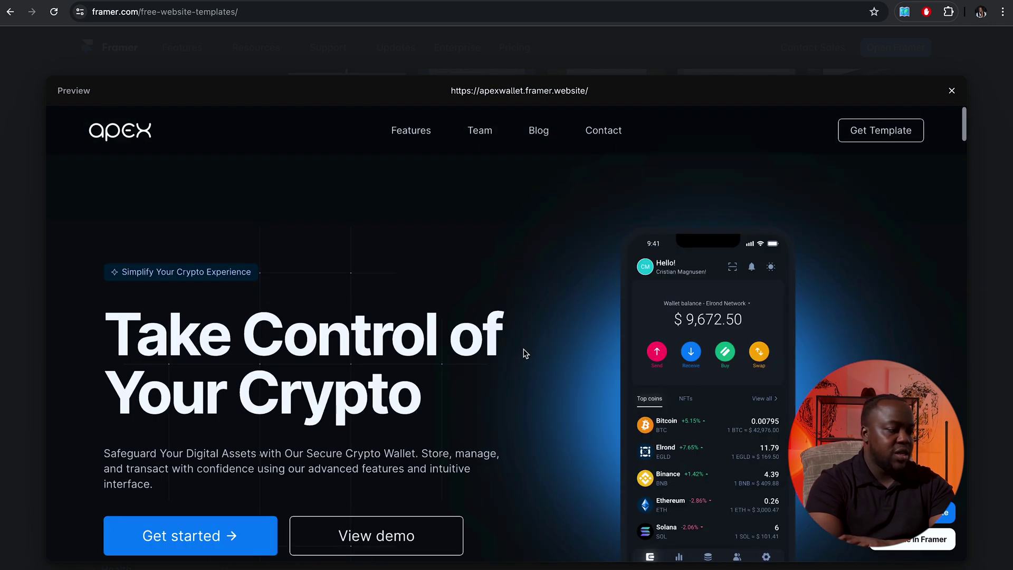
pyautogui.click(952, 92)
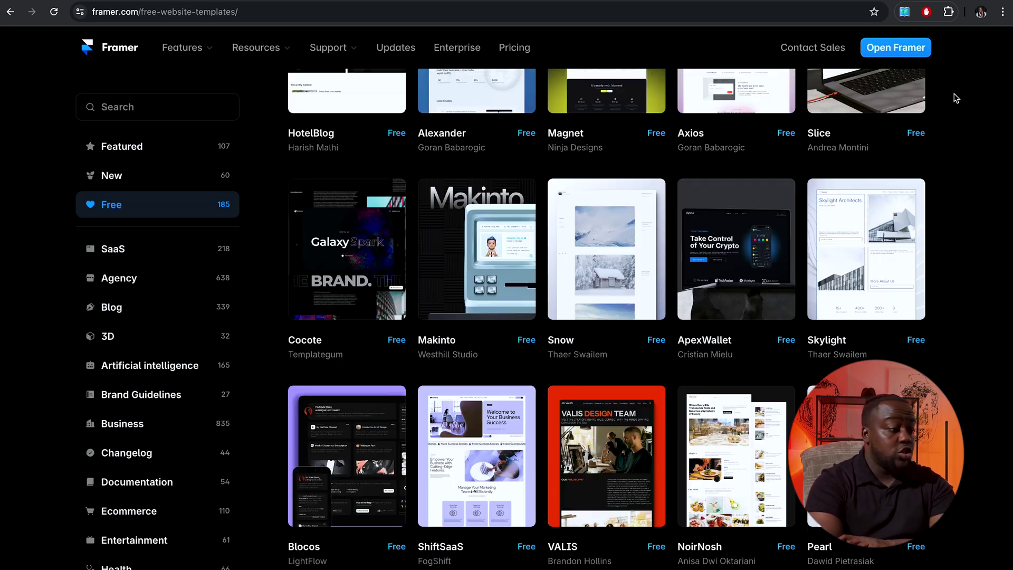
# - Open the Apex Wallet template page and delete the phone mockup from the hero
pyautogui.click(728, 271)
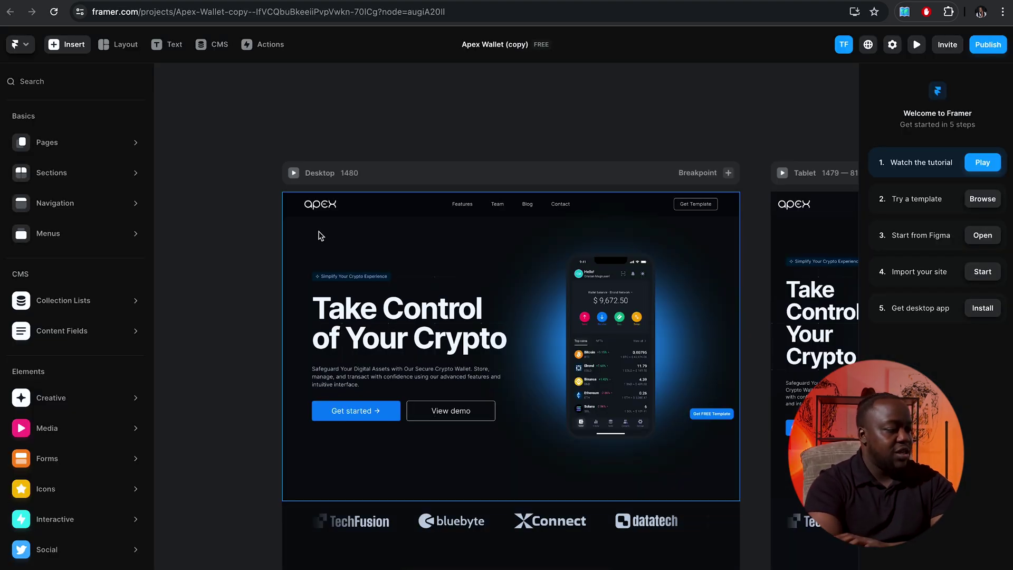
pyautogui.hscroll(8, 559, 140)
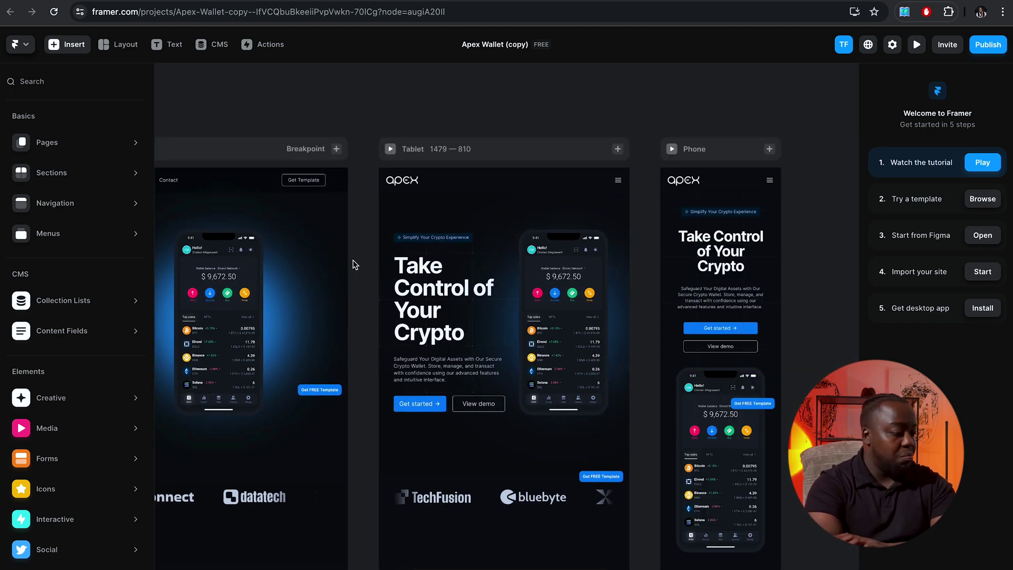
pyautogui.hscroll(-5, 353, 263)
pyautogui.keyDown('ctrl'); pyautogui.scroll(3, 353, 263); pyautogui.keyUp('ctrl')
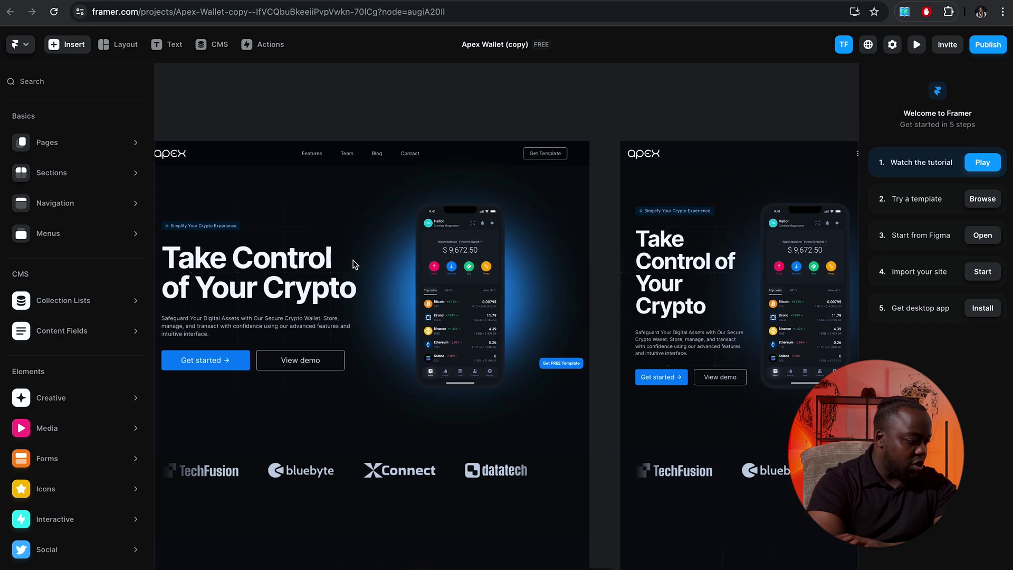
pyautogui.scroll(-2, 354, 263)
pyautogui.hscroll(-1, 354, 264)
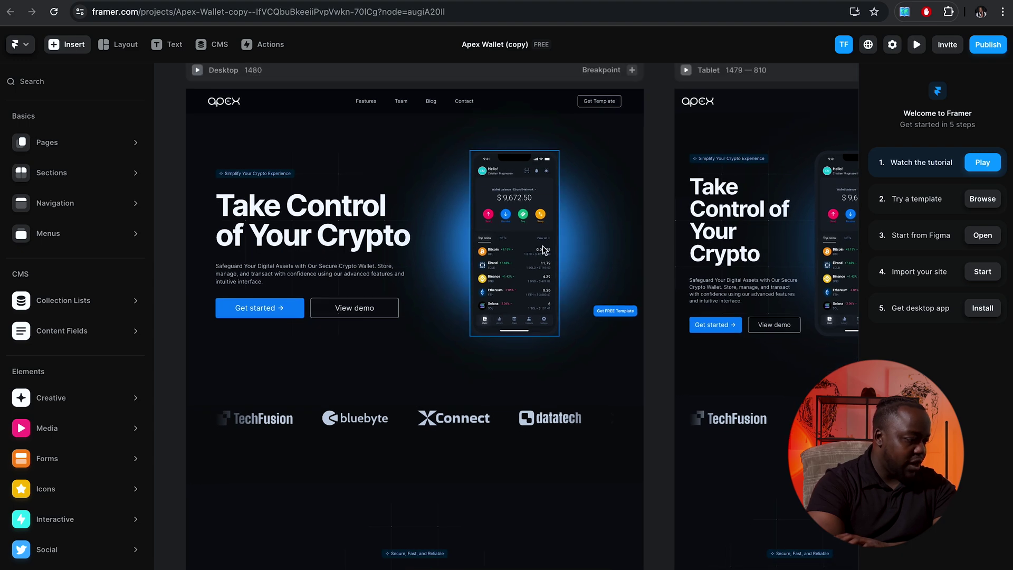
pyautogui.click(542, 245)
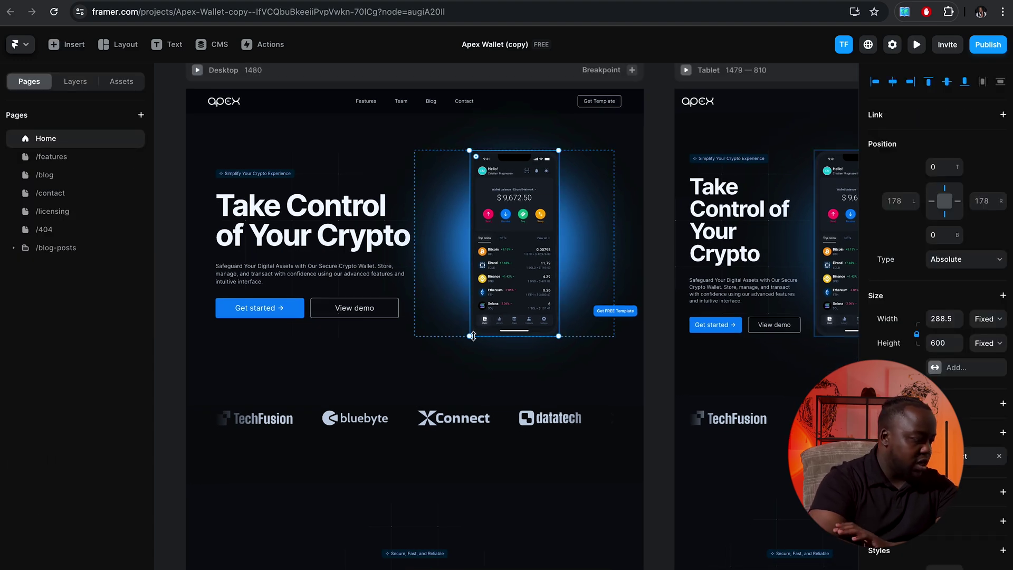
pyautogui.press('Delete')
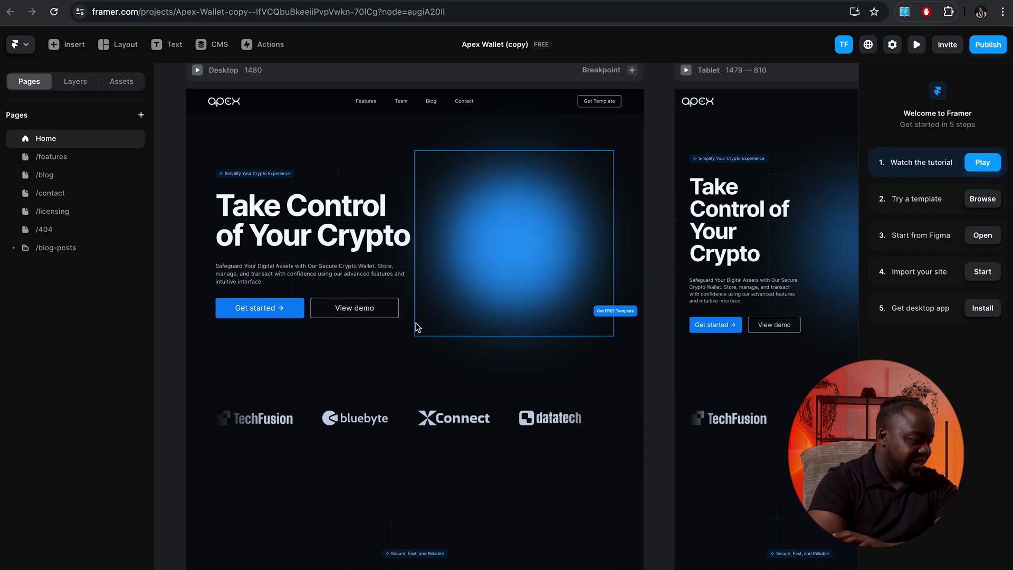
# - Select and zoom to the Hero Section, then expand Left Content in the layer tree
pyautogui.click(502, 283)
pyautogui.press('Escape')
pyautogui.hotkey('shift', '2')
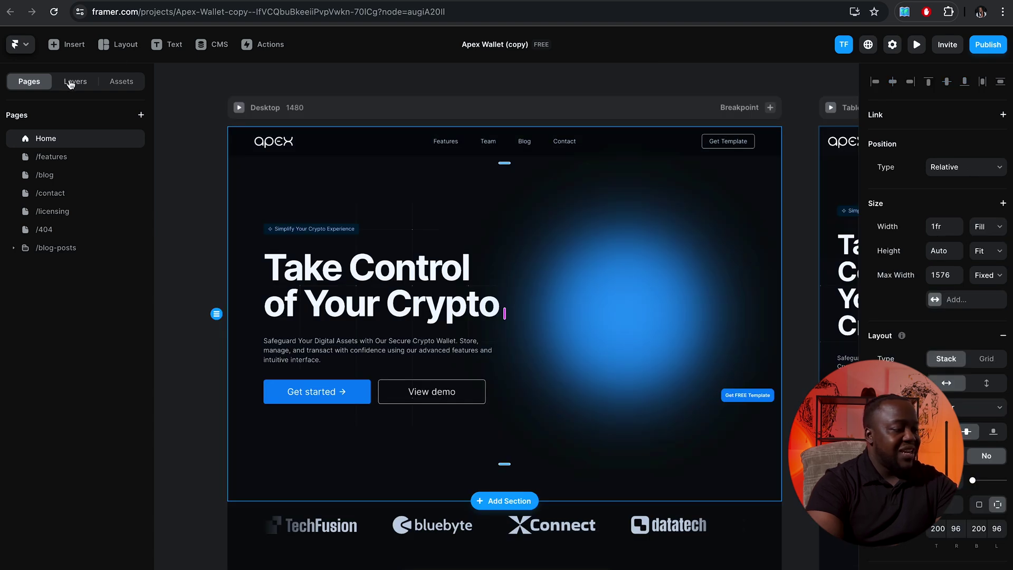
pyautogui.click(70, 83)
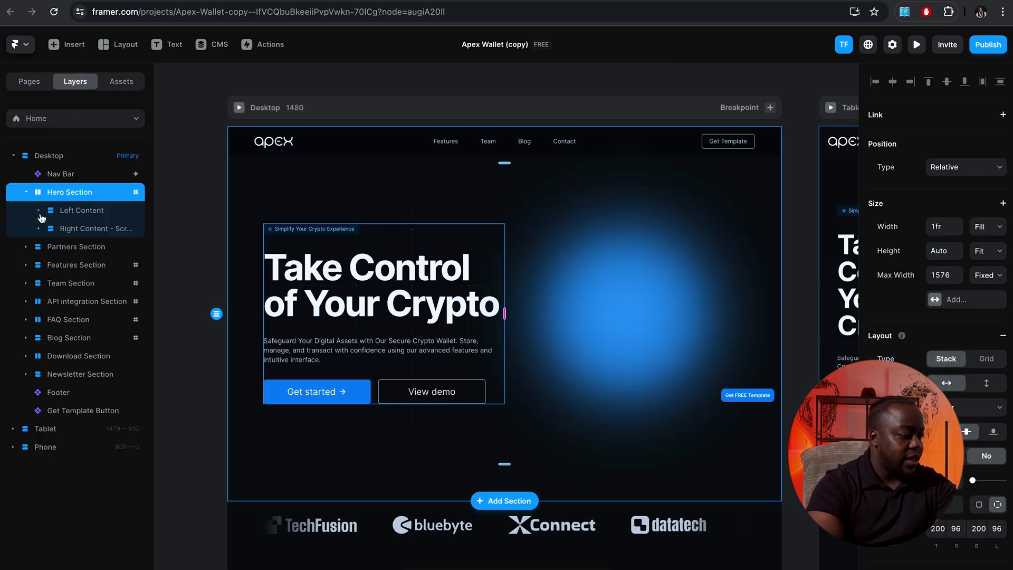
pyautogui.click(39, 211)
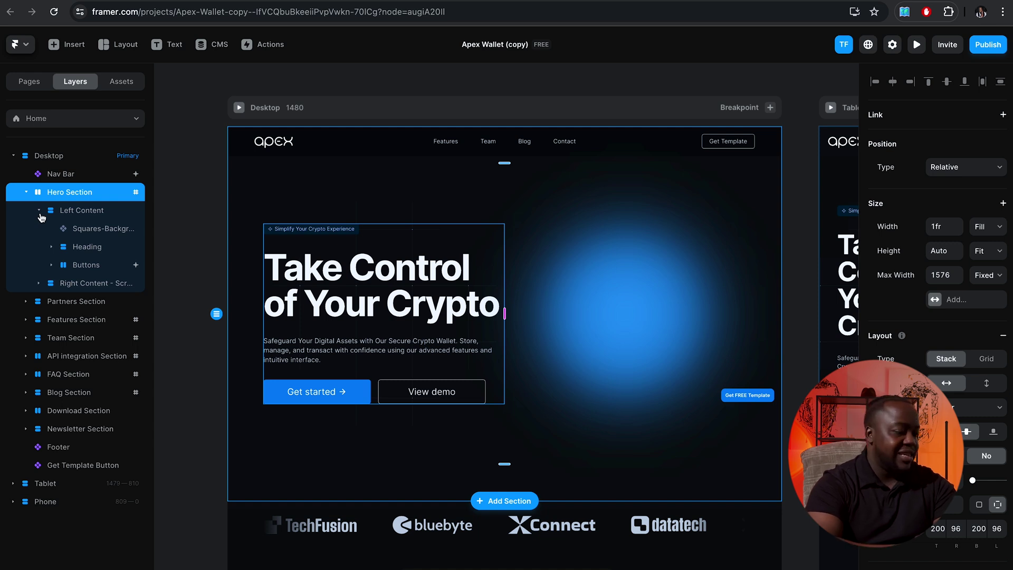
# - Drag an Embed into the hero, make it Absolute, and stretch it to fill the frame
pyautogui.click(74, 45)
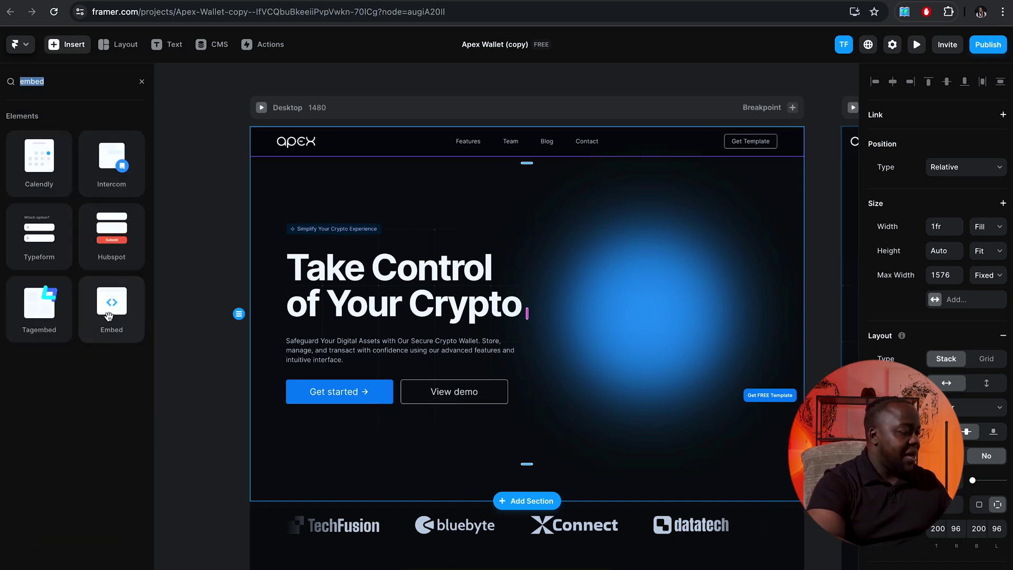
pyautogui.moveTo(109, 316); pyautogui.dragTo(628, 472)
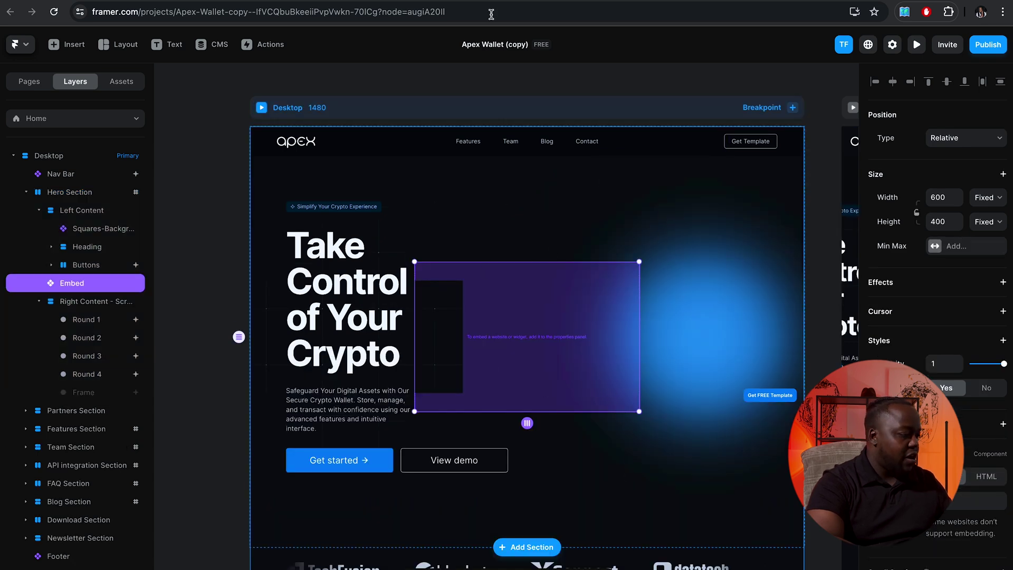
pyautogui.click(969, 144)
pyautogui.click(950, 126)
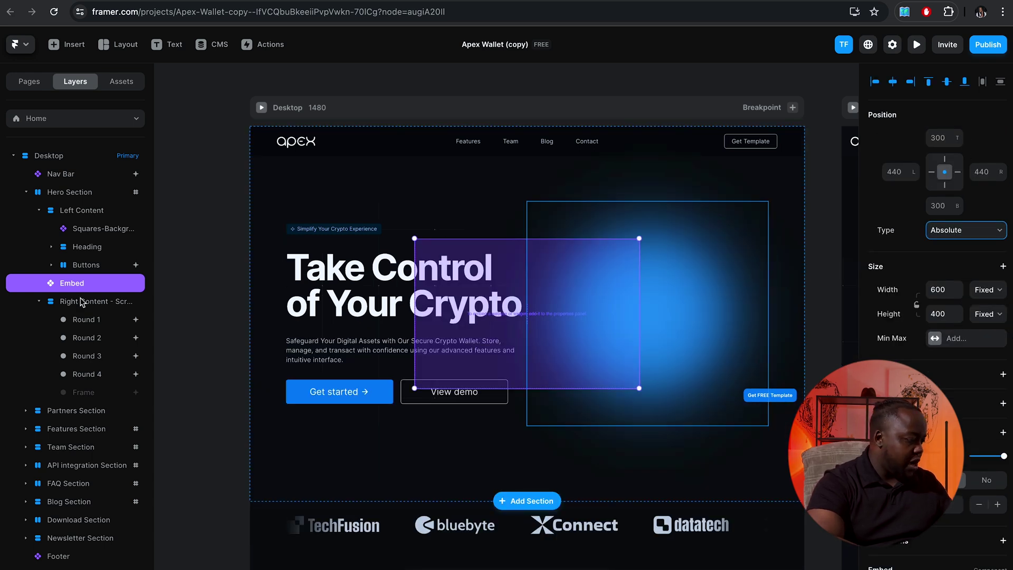
pyautogui.moveTo(637, 388); pyautogui.dragTo(803, 504)
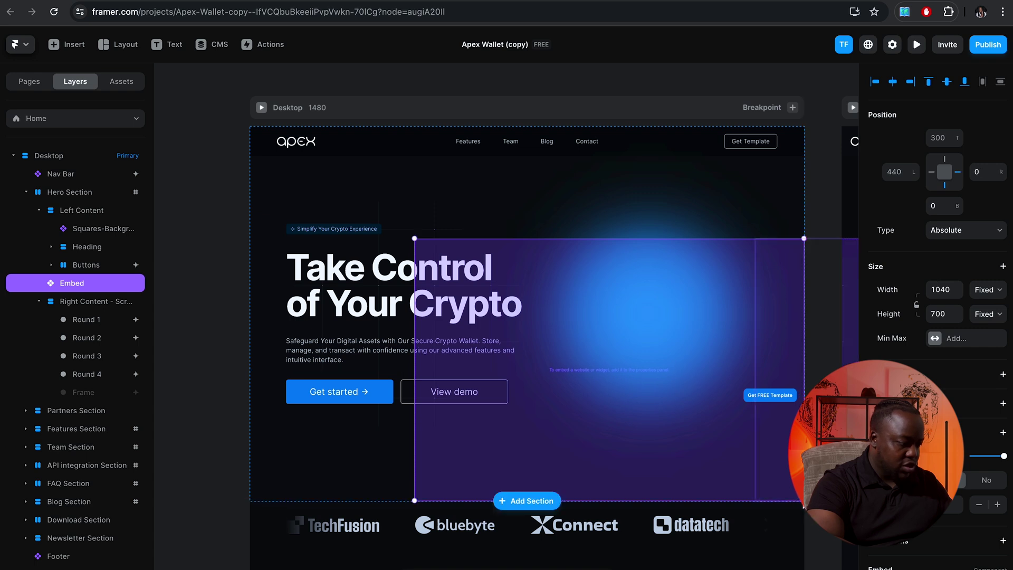
pyautogui.moveTo(414, 238); pyautogui.dragTo(250, 126)
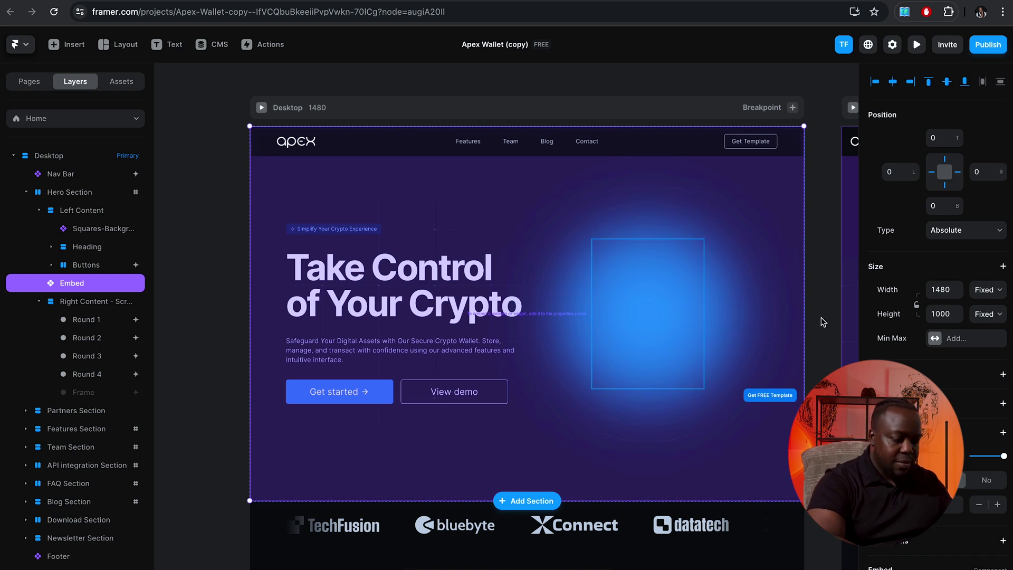
# - Set the Embed type to HTML, then go to Spline's export settings
pyautogui.scroll(-3, 963, 498)
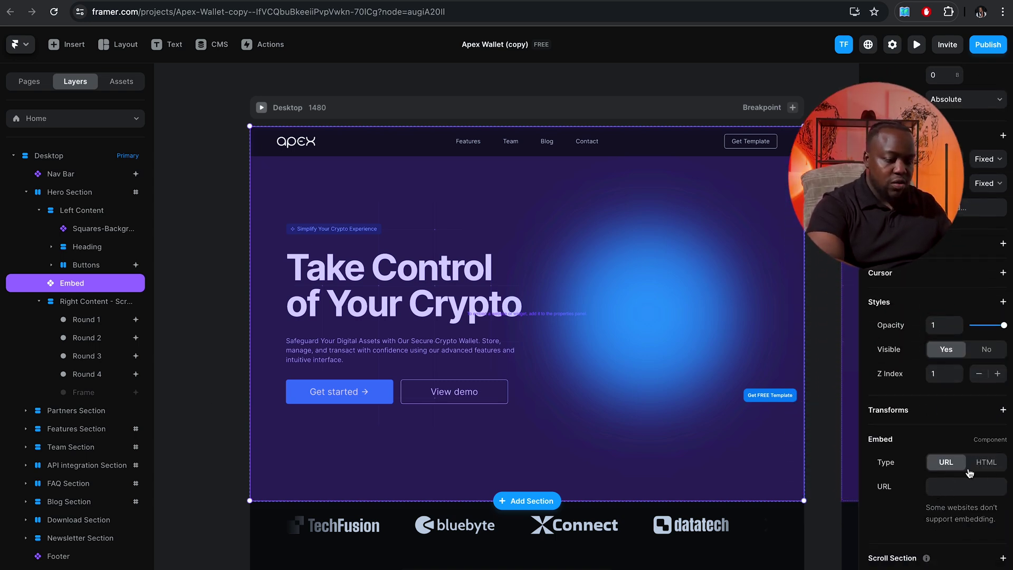
pyautogui.click(986, 462)
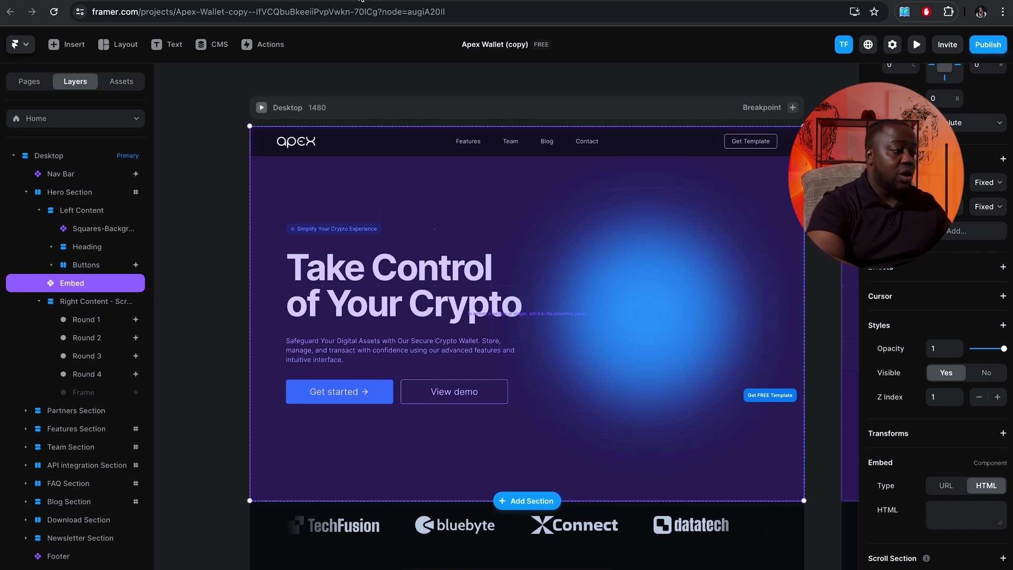
pyautogui.click(362, 2)
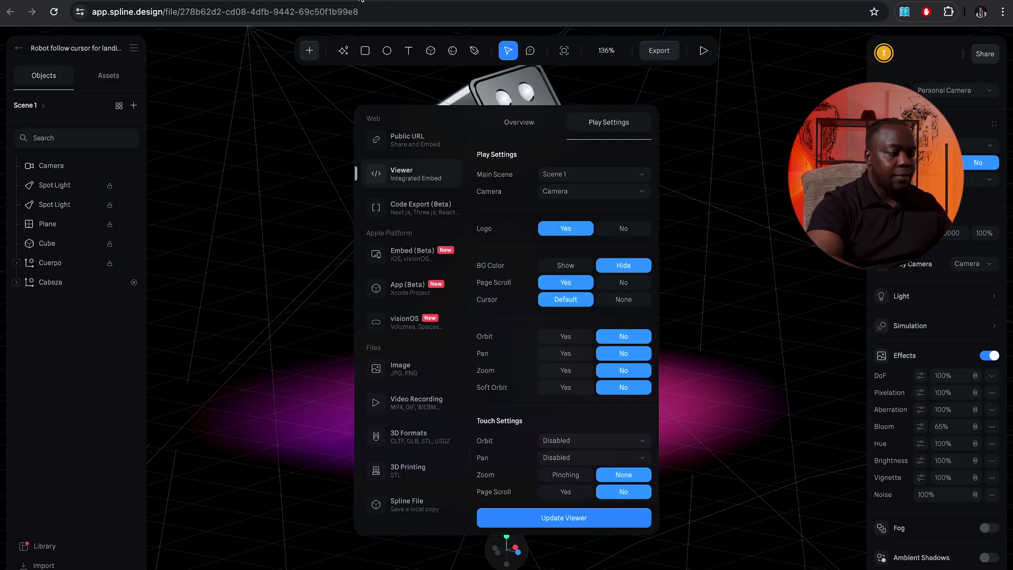
# - Update the published Spline Viewer with the latest robot scene
pyautogui.click(549, 518)
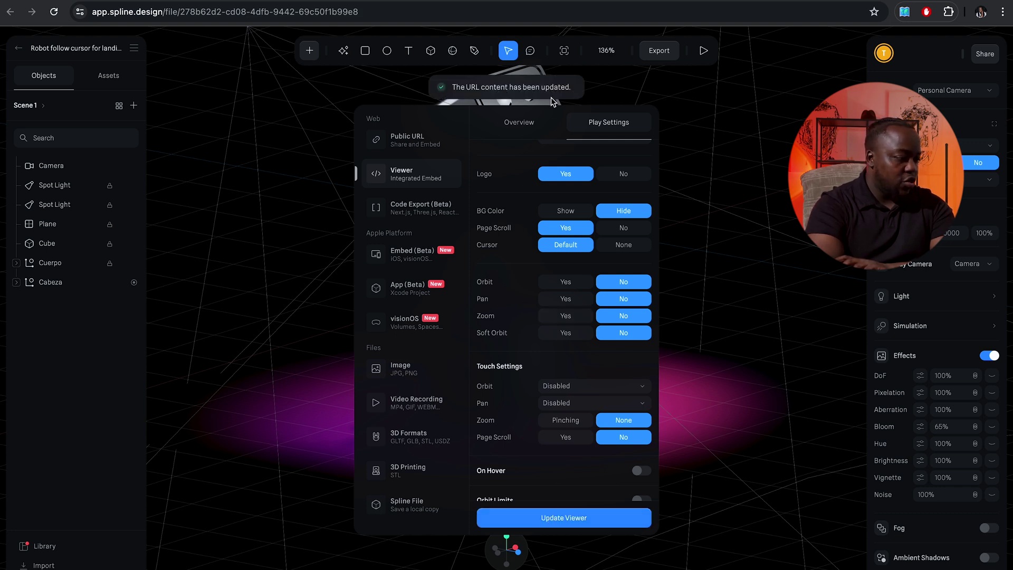
pyautogui.scroll(-1, 506, 315)
pyautogui.scroll(2, 508, 221)
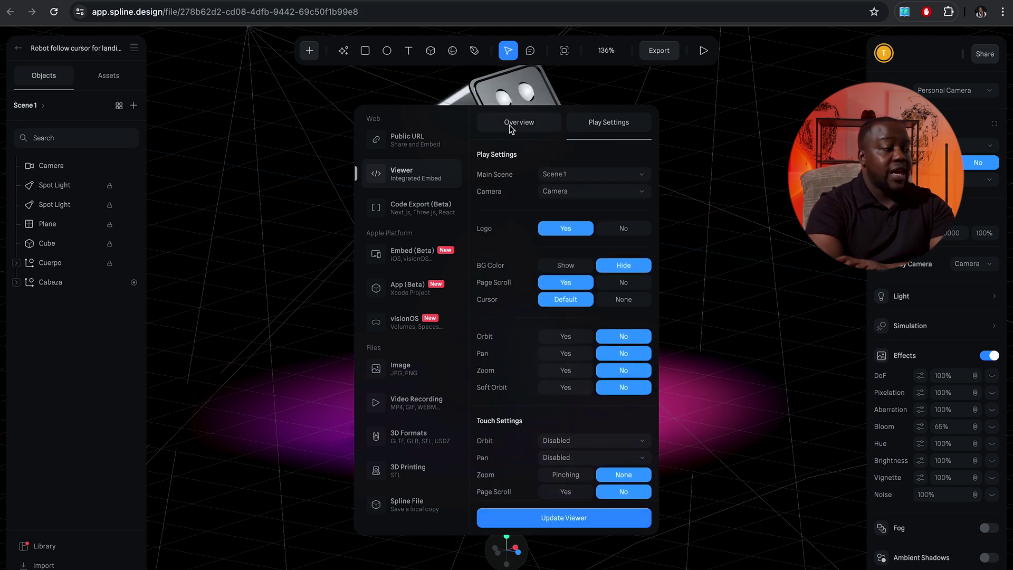
# - Copy the robot scene's embed code from the Overview and return to Framer
pyautogui.click(510, 127)
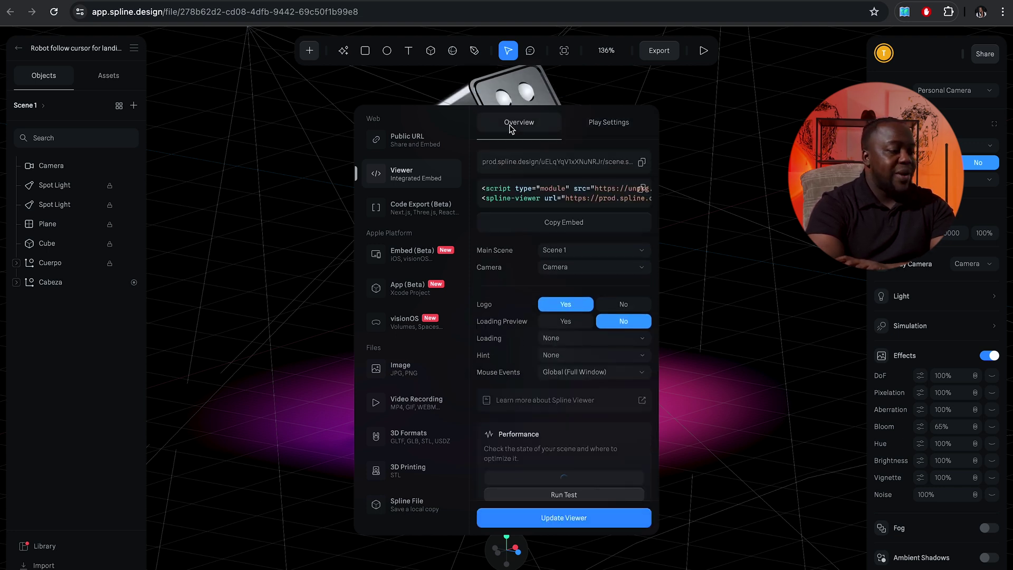
pyautogui.click(563, 224)
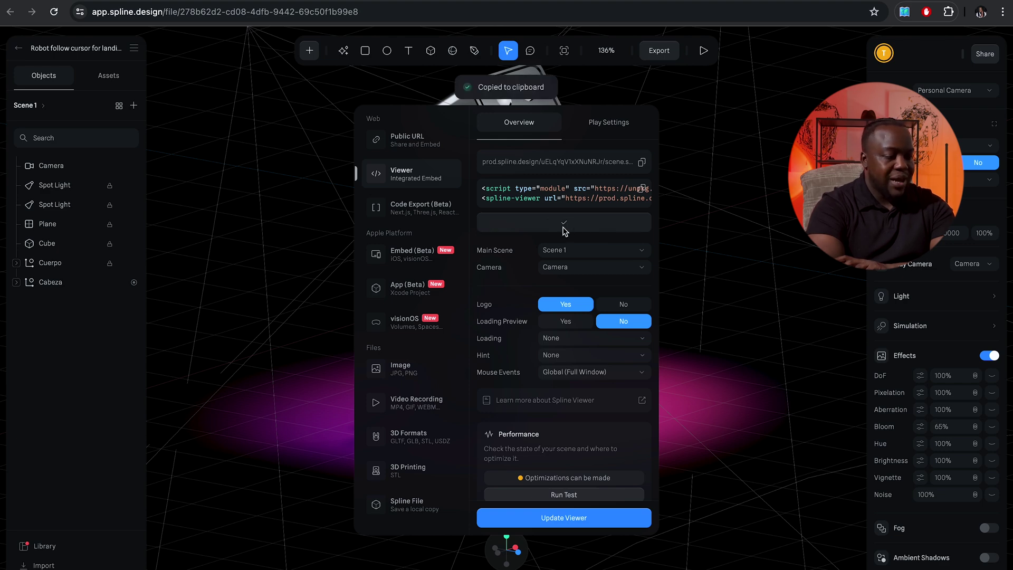
pyautogui.click(786, 2)
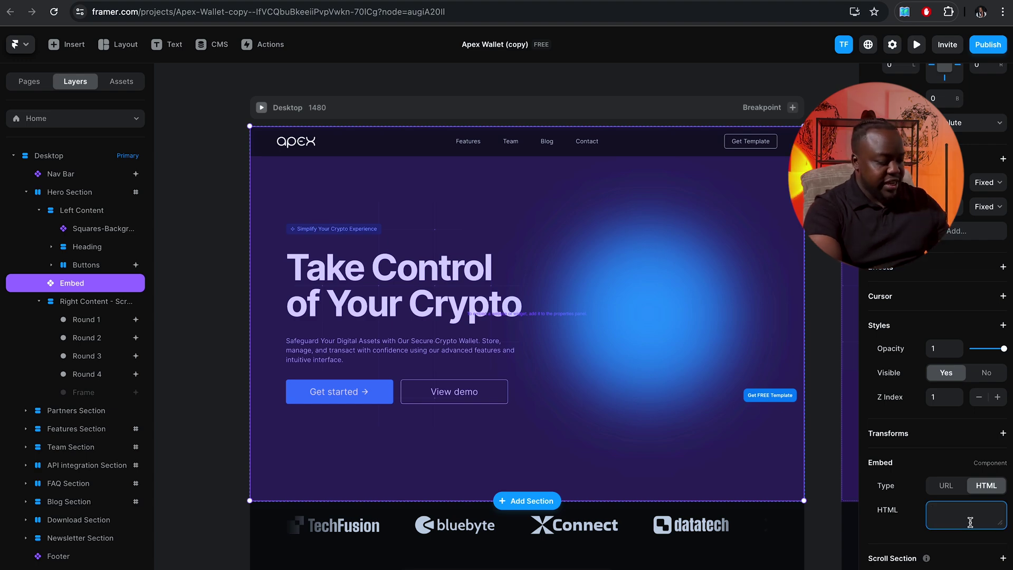
# - Paste the Spline embed code into the Embed's HTML field and preview the robot hero
pyautogui.click(917, 45)
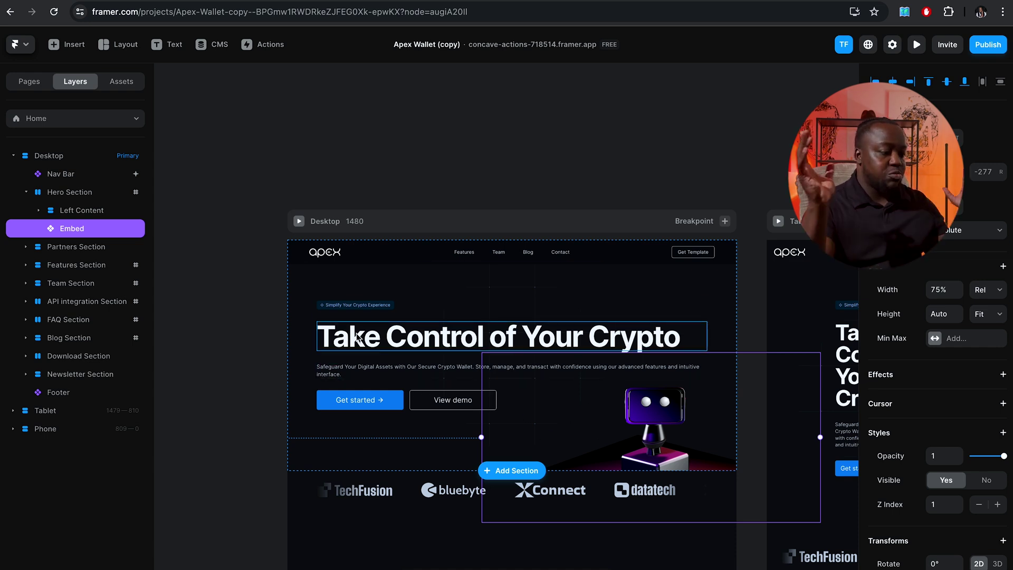
pyautogui.click(916, 46)
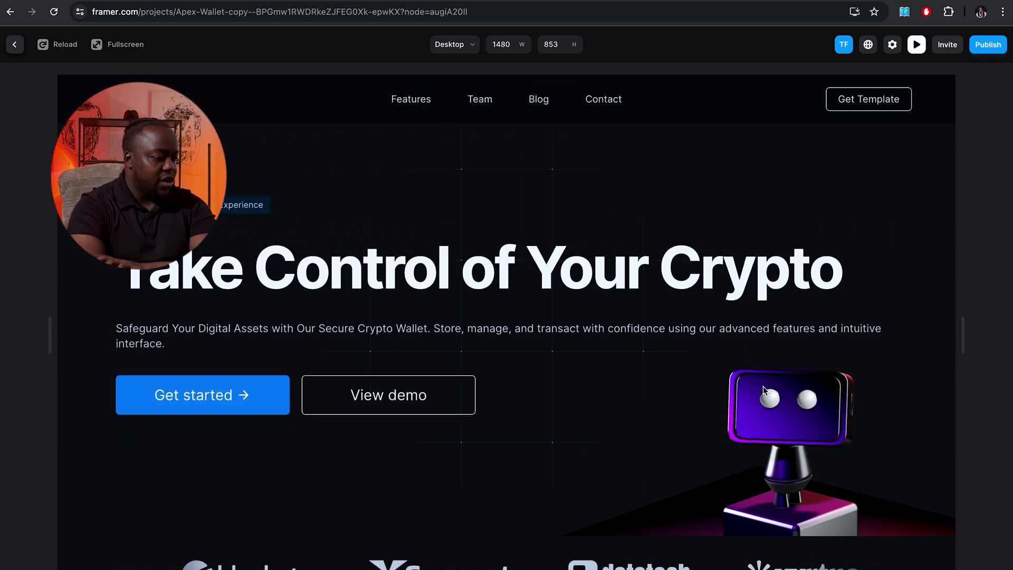
pyautogui.scroll(-2, 692, 433)
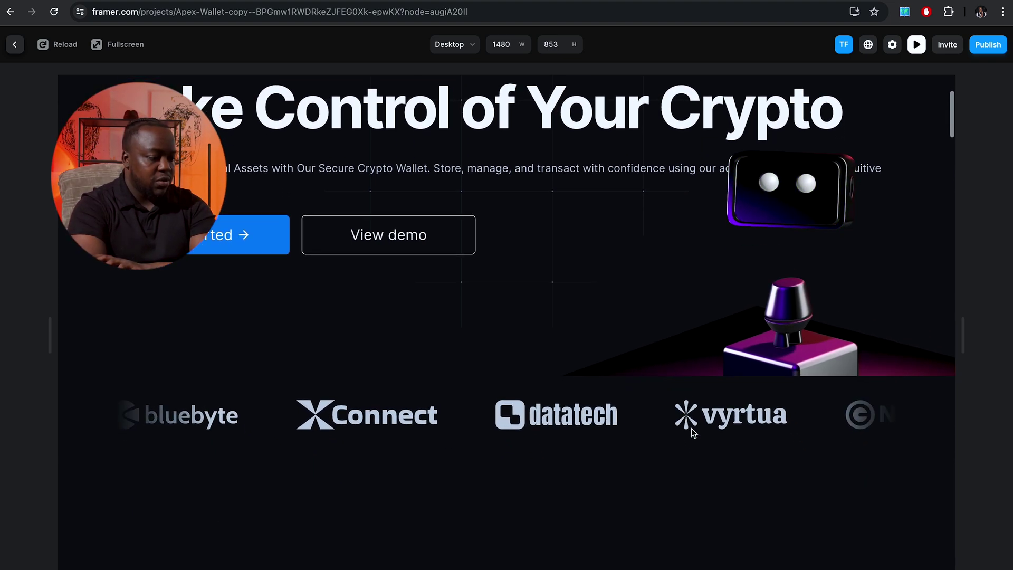
pyautogui.scroll(3, 693, 432)
pyautogui.scroll(-3, 693, 433)
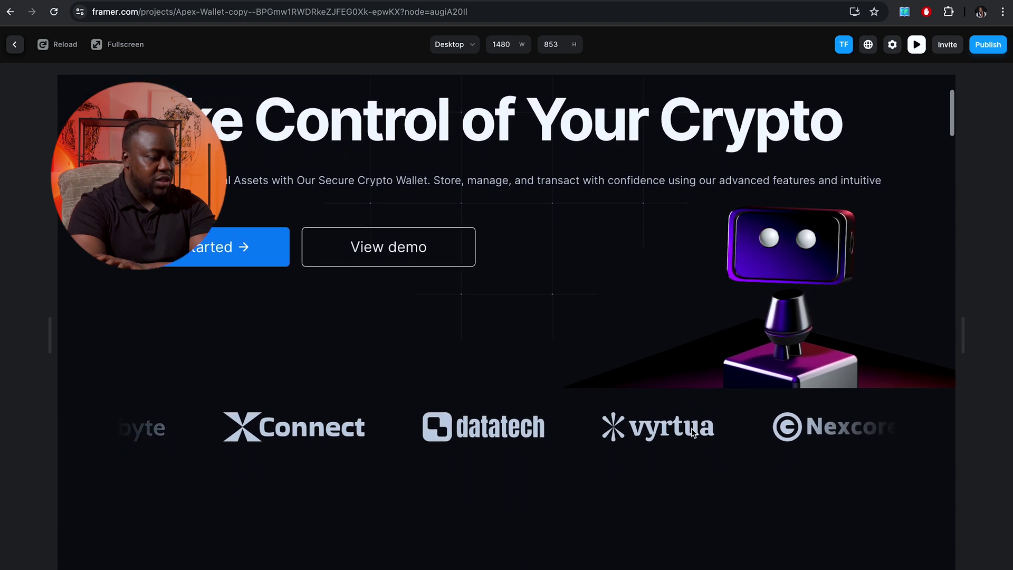
pyautogui.scroll(3, 689, 244)
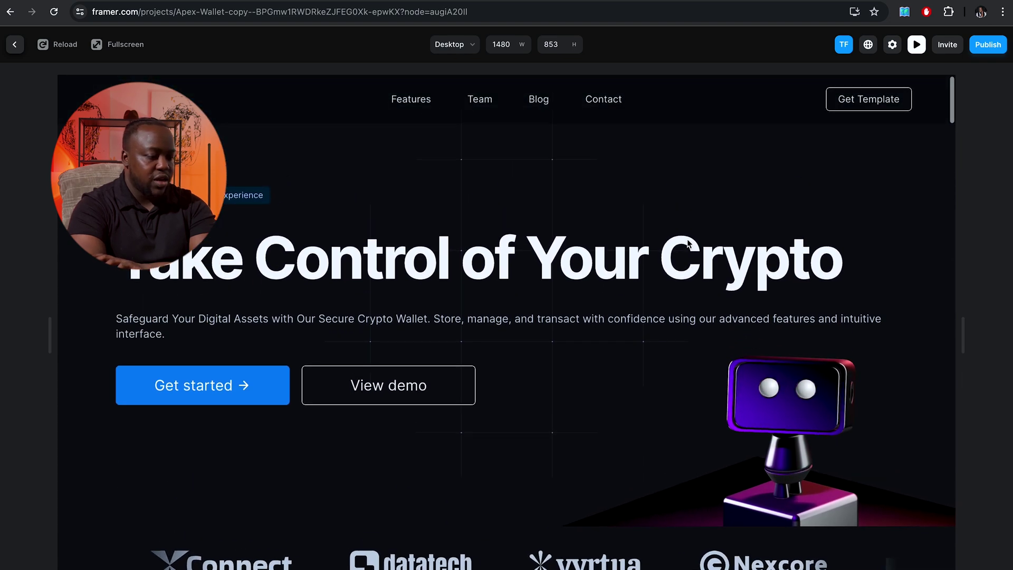
pyautogui.scroll(-4, 689, 402)
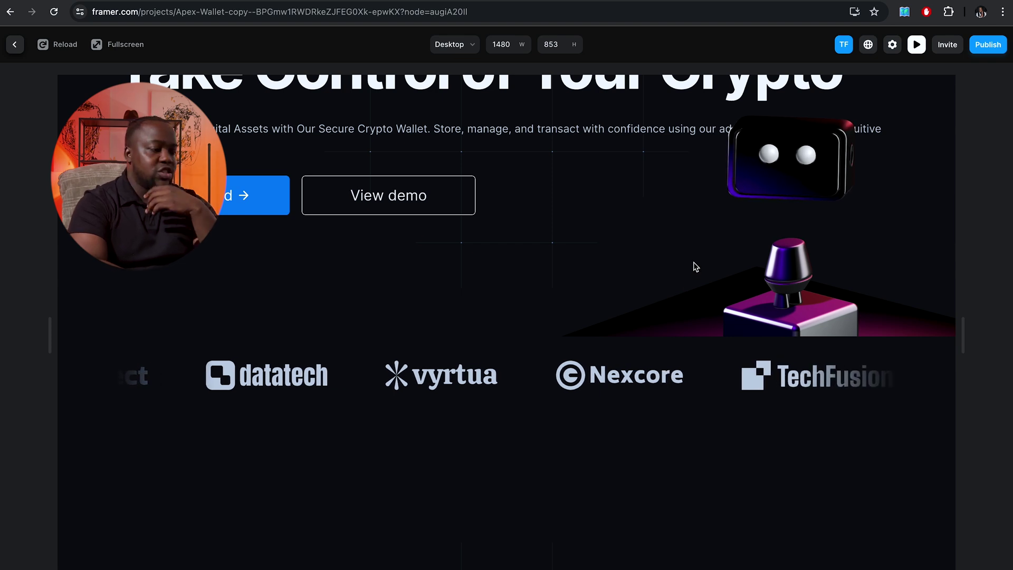
pyautogui.scroll(4, 693, 266)
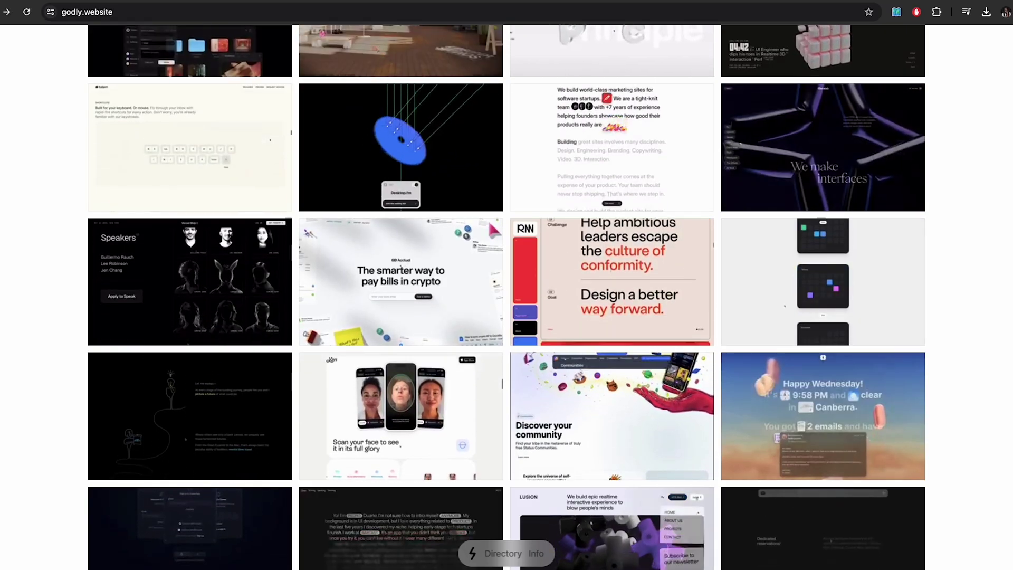
pyautogui.scroll(-1, 488, 218)
pyautogui.scroll(-3, 487, 218)
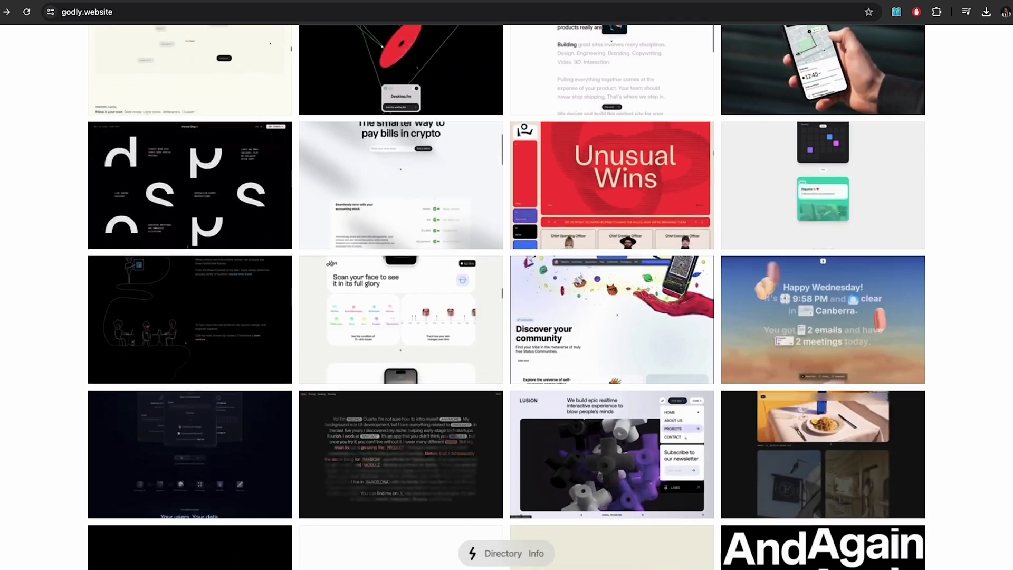
pyautogui.scroll(-5, 488, 218)
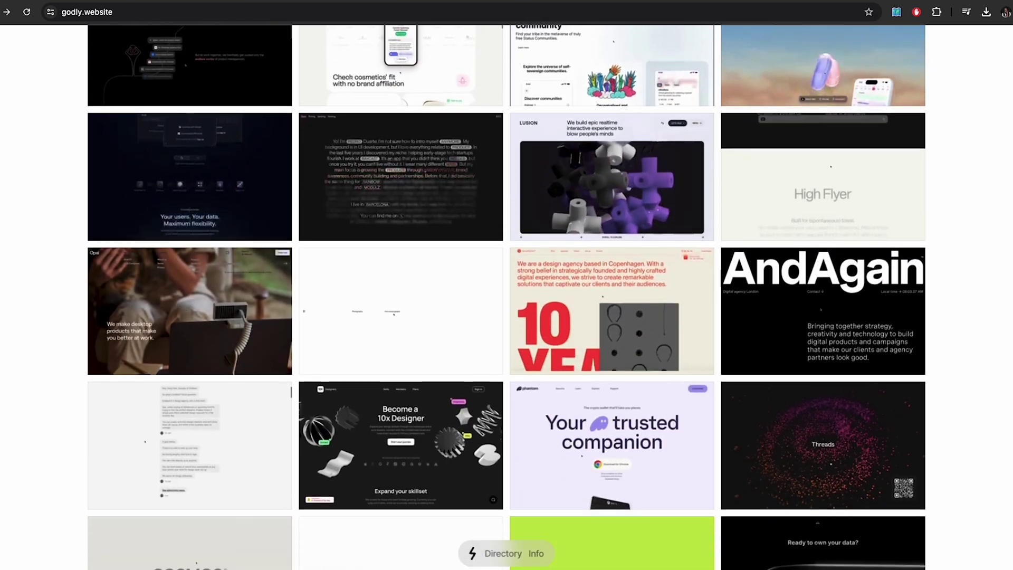
pyautogui.scroll(-5, 488, 218)
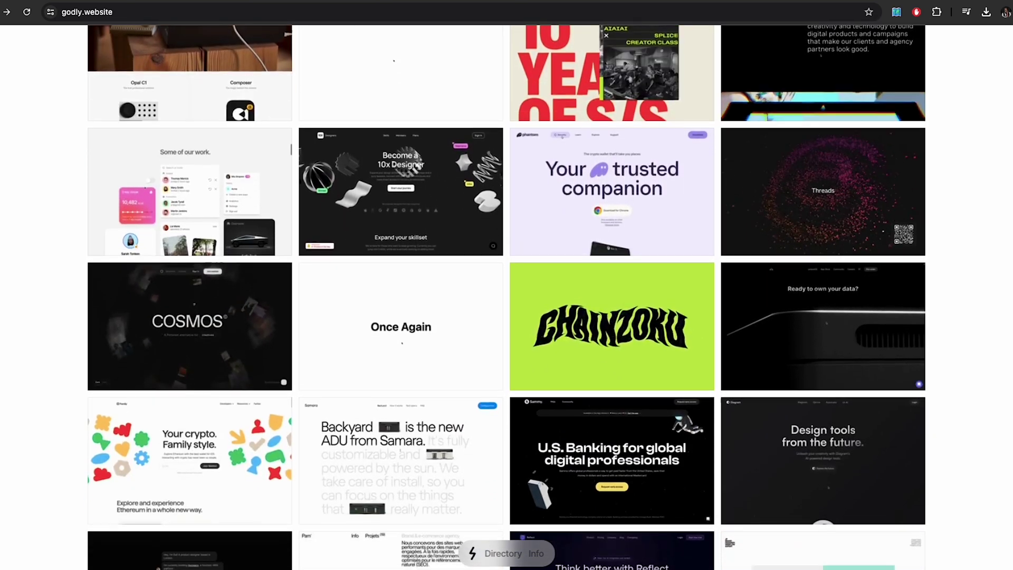
pyautogui.scroll(-3, 506, 298)
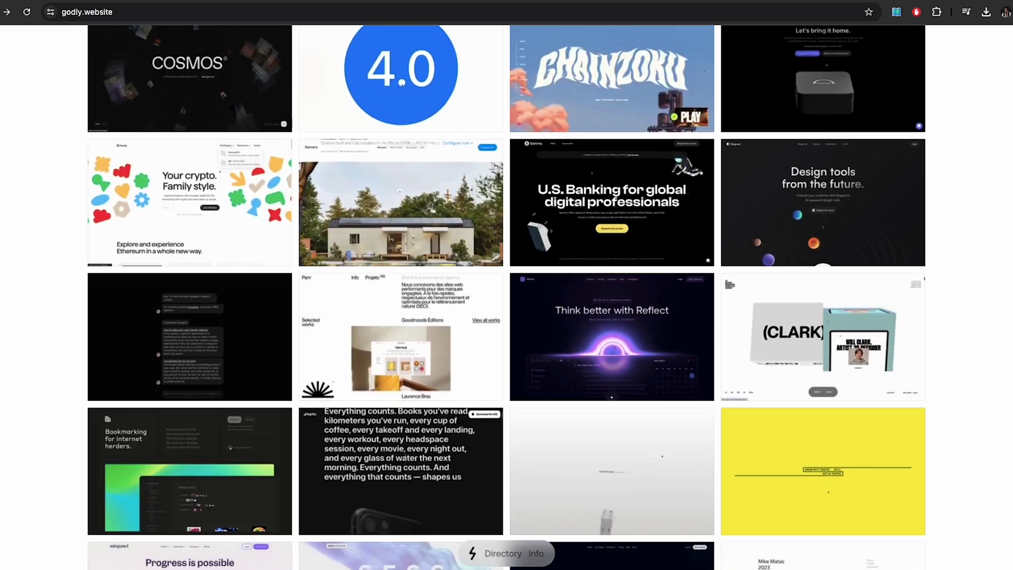